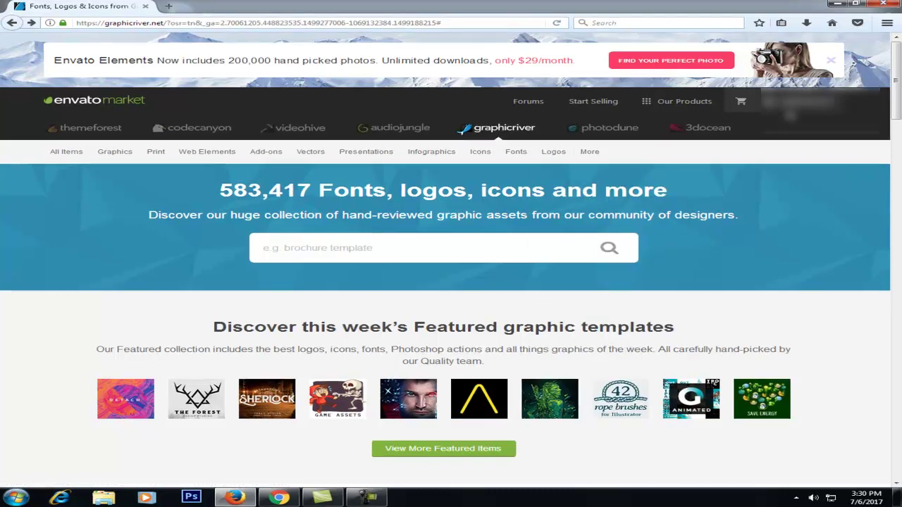
- Open the account's Withdrawals page from the username menu
mouse_move(804, 101)
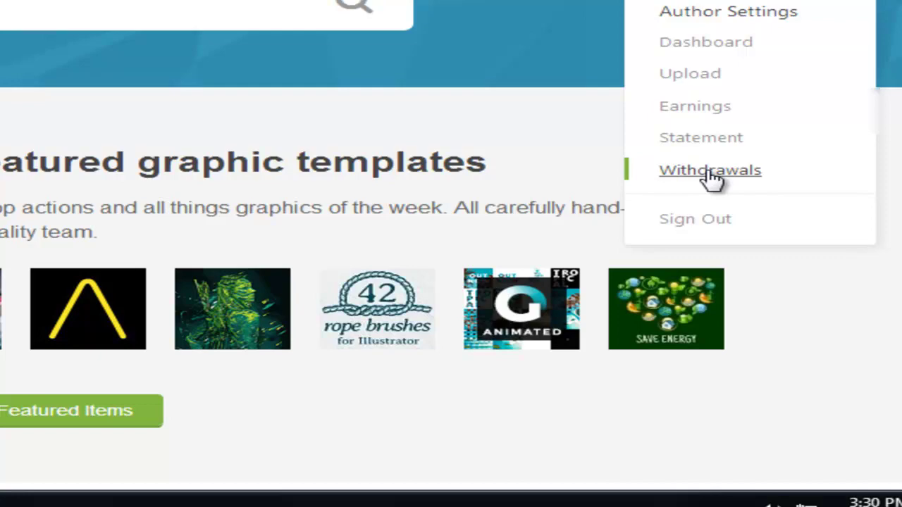
click(707, 171)
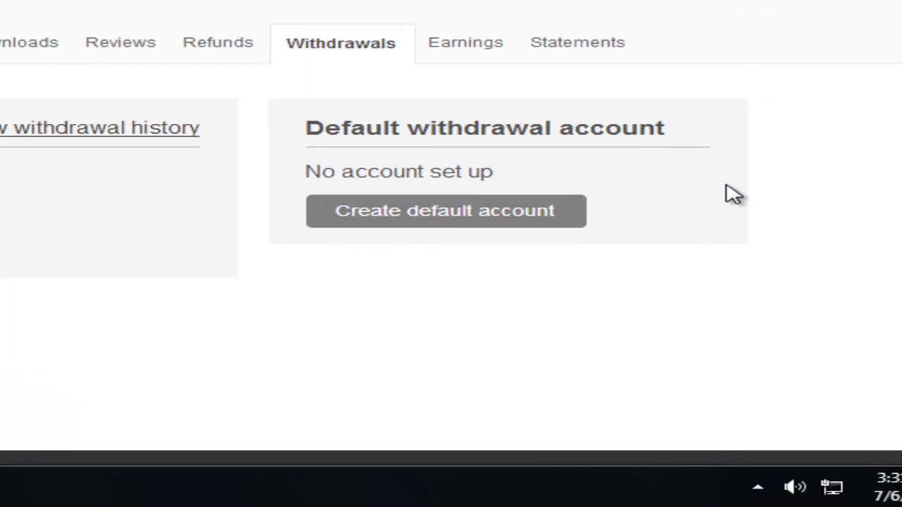
scroll(733, 195, down, 3)
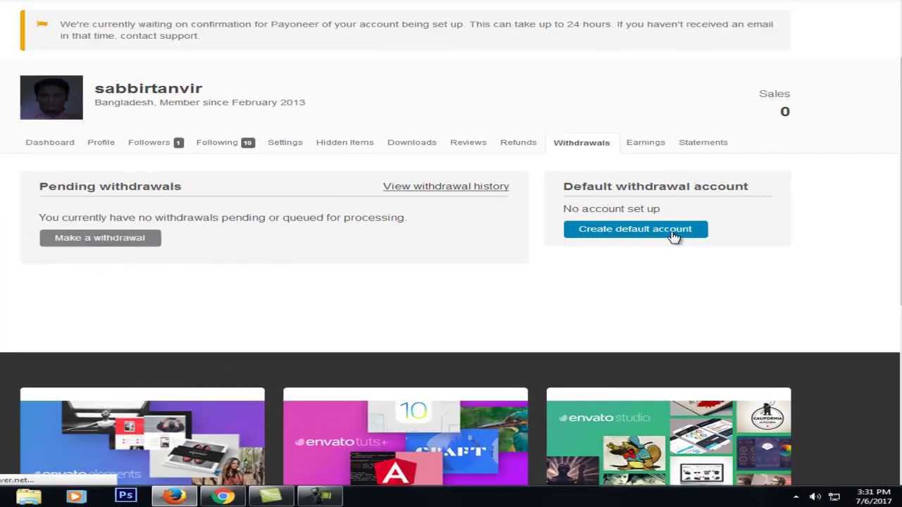
- Start a default withdrawal account with PayPal, checking its email fields and change note
click(615, 109)
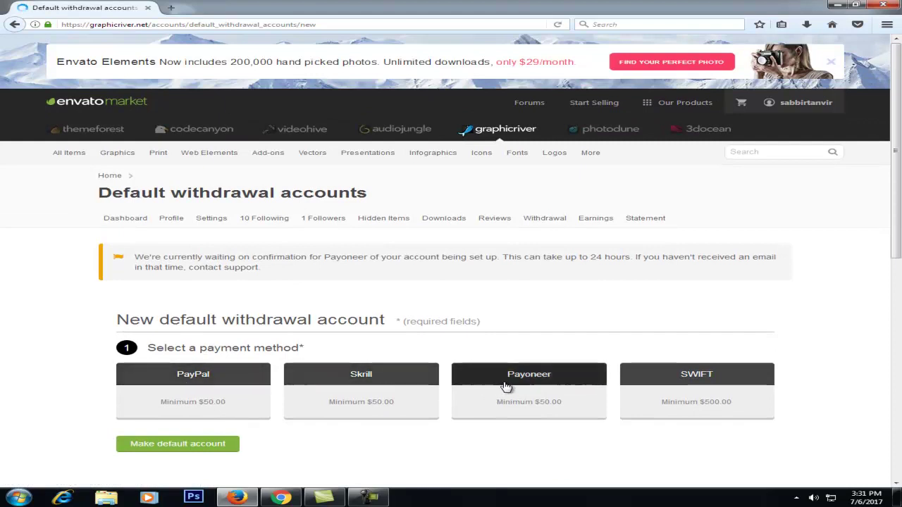
scroll(260, 331, down, 3)
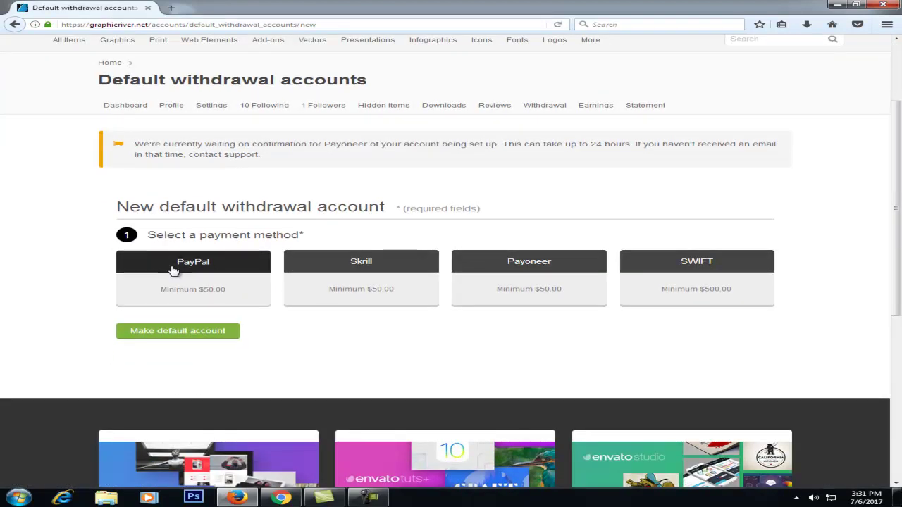
click(173, 271)
click(233, 419)
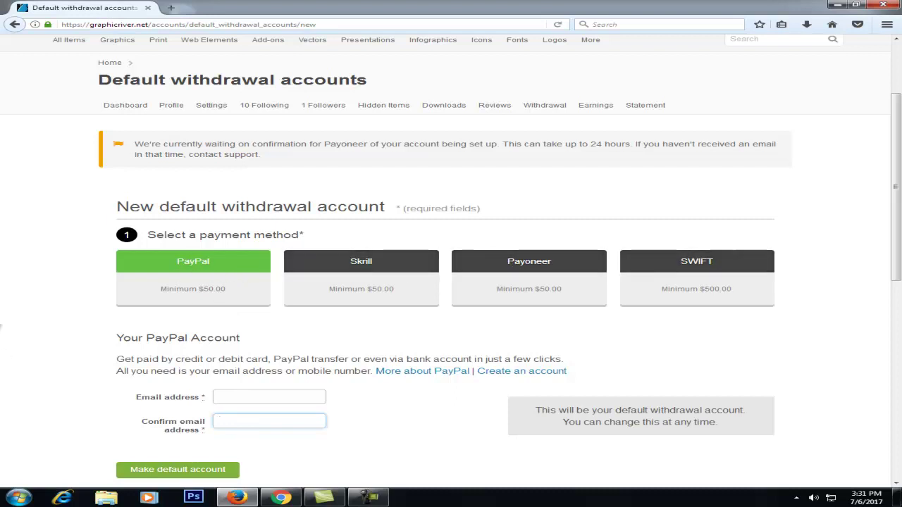
drag(534, 410, 762, 423)
click(707, 430)
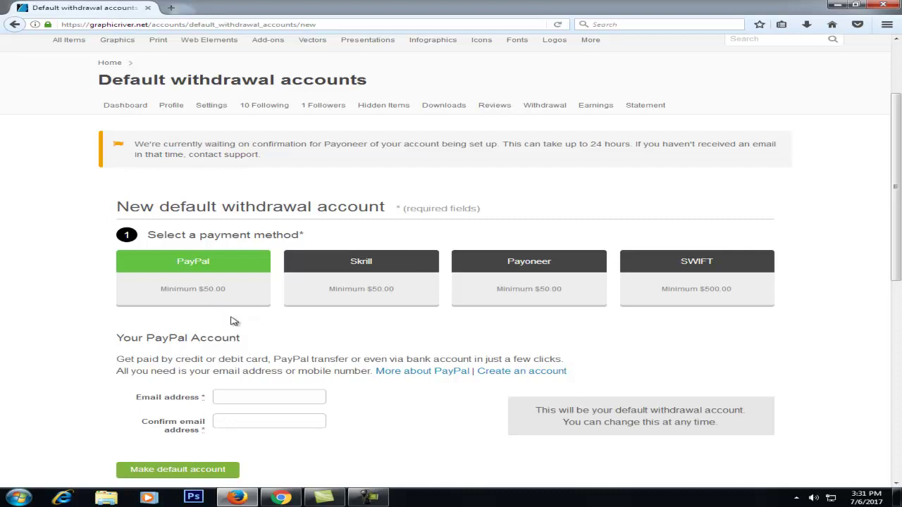
scroll(261, 345, down, 2)
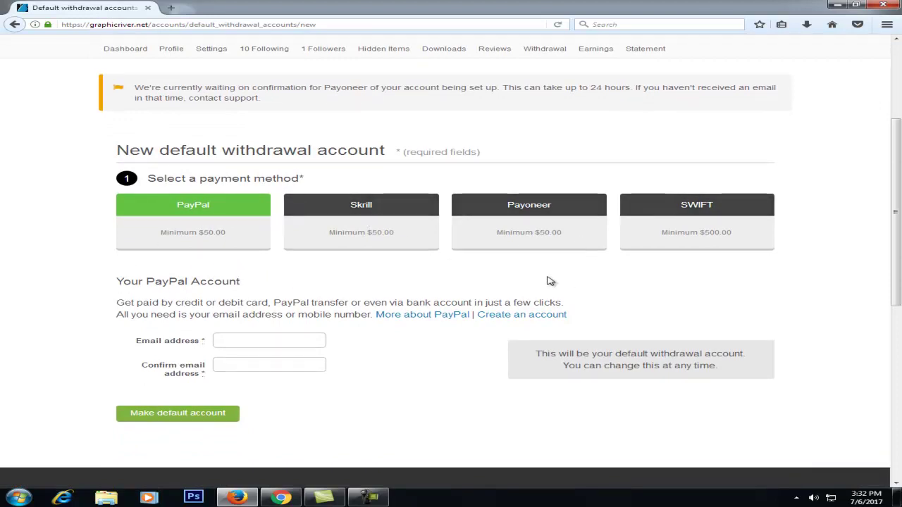
- Try Skrill, noting its $10.00 transaction fee, then switch the payment method to Payoneer
click(396, 215)
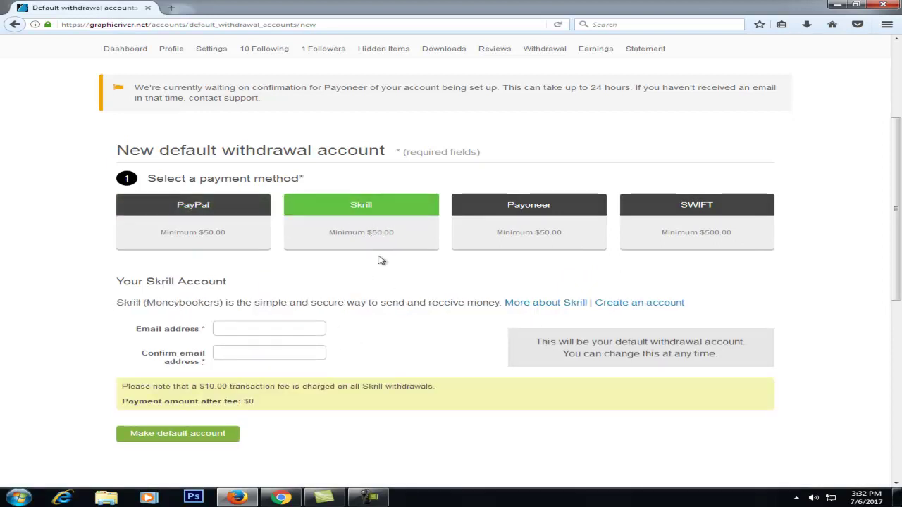
scroll(455, 308, down, 3)
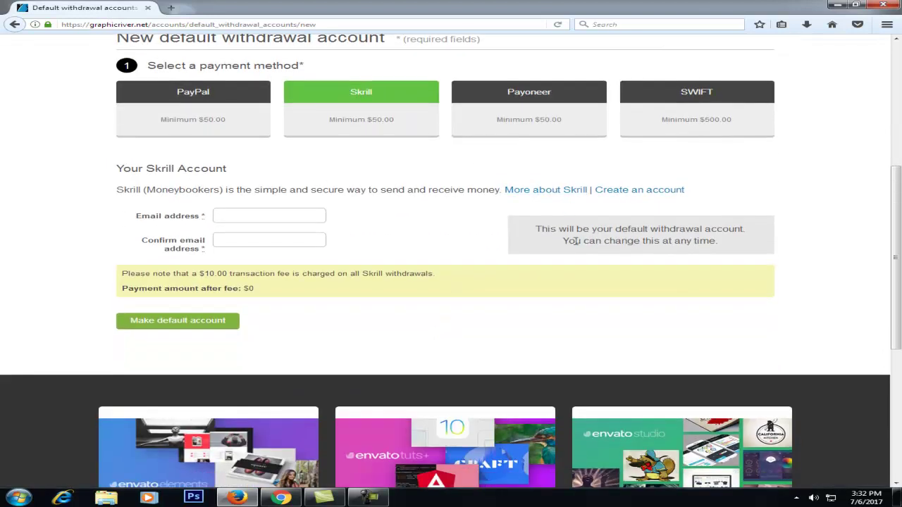
drag(564, 240, 694, 240)
scroll(514, 242, down, 3)
scroll(365, 222, up, 3)
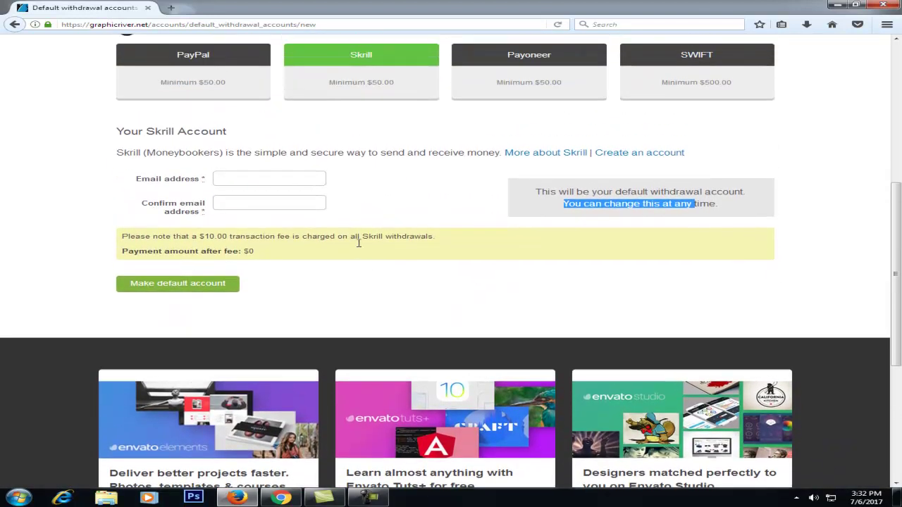
drag(180, 275, 220, 275)
click(234, 286)
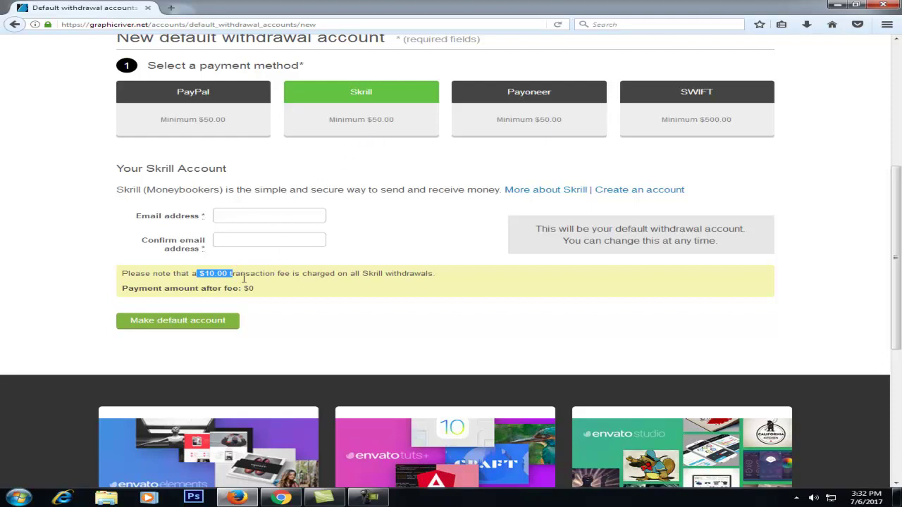
click(210, 276)
mouse_move(212, 275)
mouse_down()
mouse_move(242, 275)
mouse_move(223, 276)
mouse_up()
scroll(228, 280, up, 2)
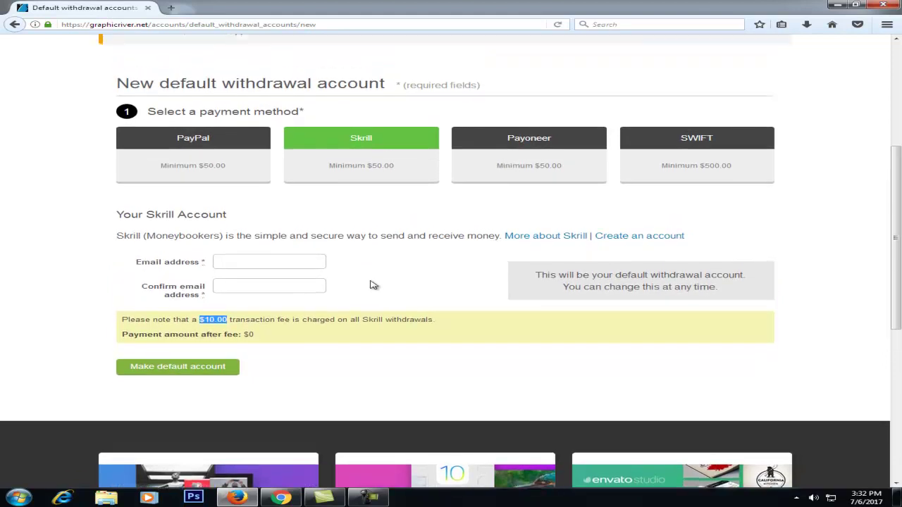
click(520, 175)
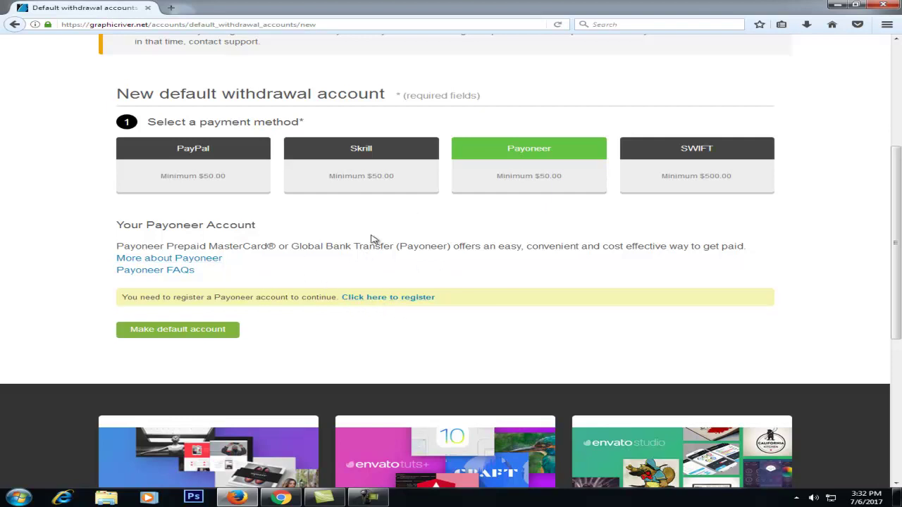
- Open Payoneer registration in a new tab and switch the payment method to SWIFT
click(388, 298)
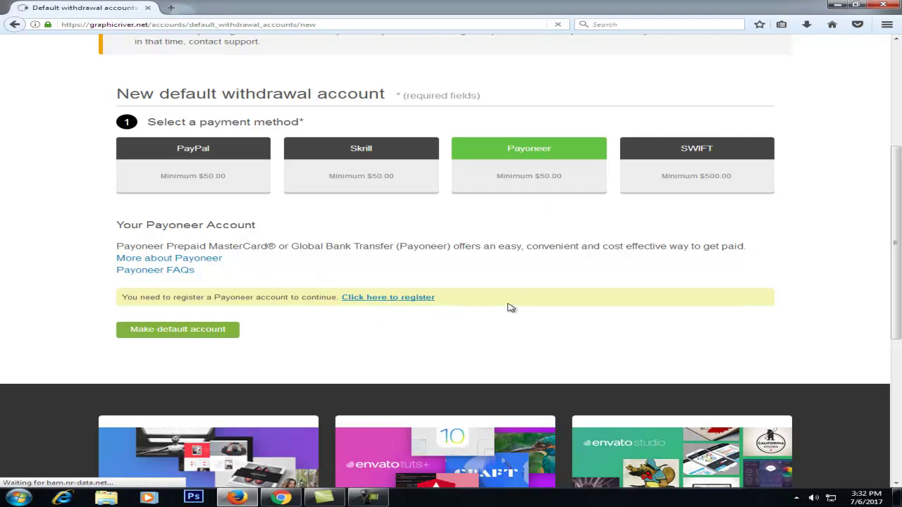
click(725, 171)
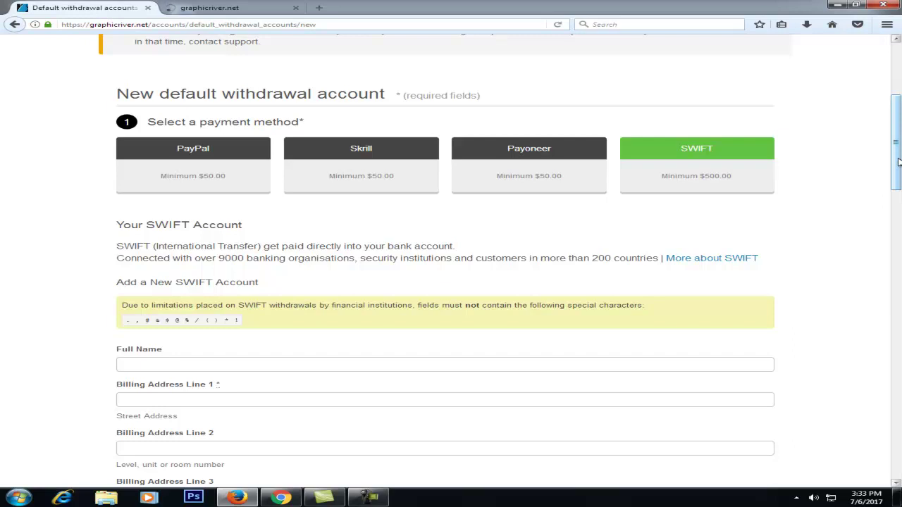
- Leave the SWIFT billing address and City fields empty and set Country to Bangladesh
drag(898, 162, 899, 218)
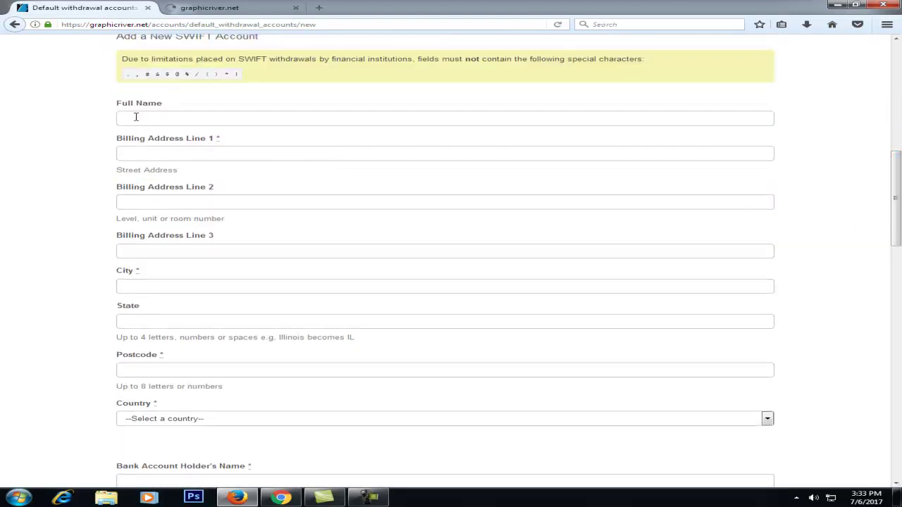
click(141, 149)
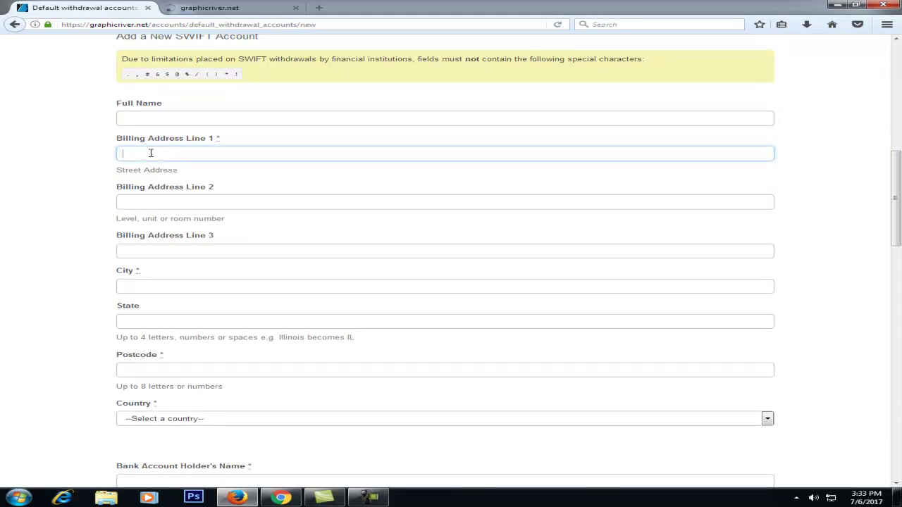
click(170, 208)
click(154, 252)
scroll(162, 264, down, 2)
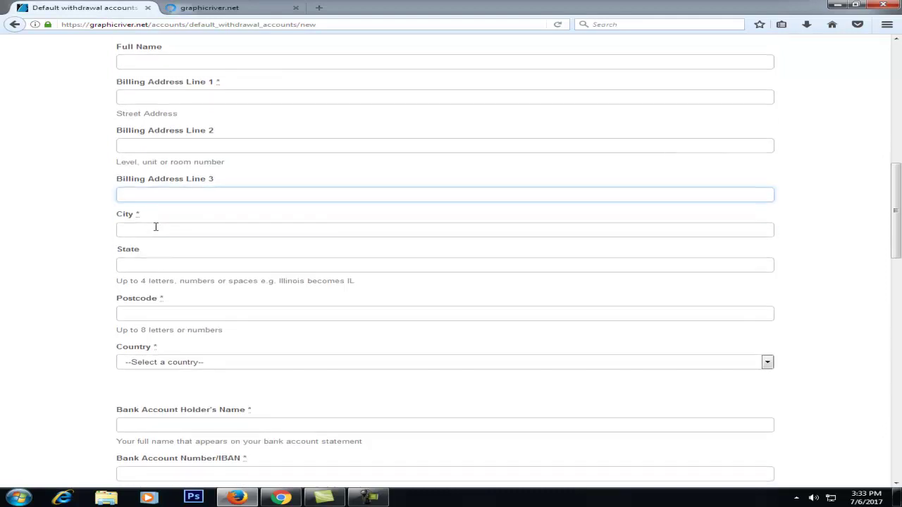
click(154, 226)
scroll(192, 211, down, 3)
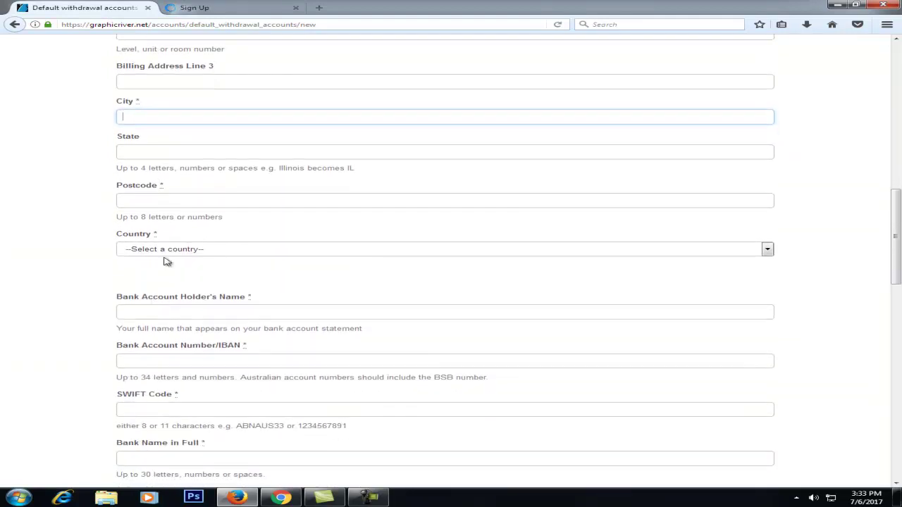
click(169, 252)
click(182, 413)
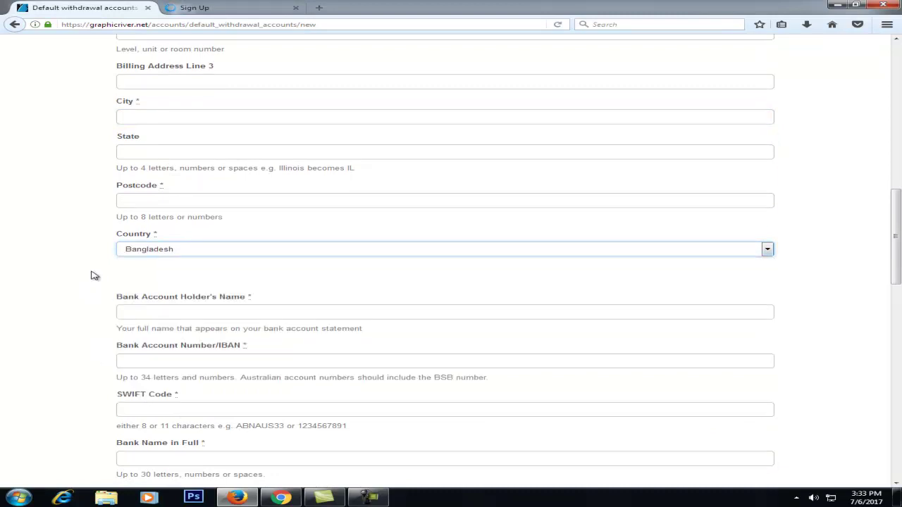
scroll(250, 185, down, 5)
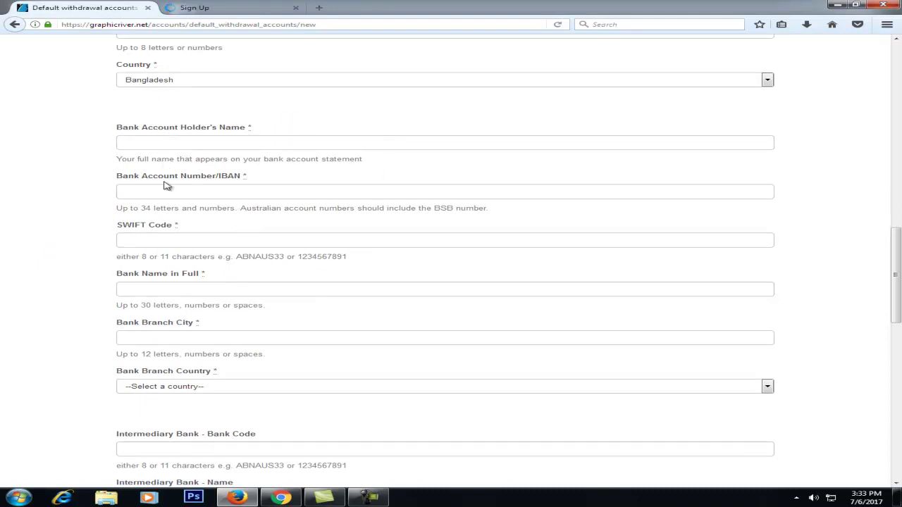
- Step through the account holder name, account number and SWIFT Code fields, leaving them blank
drag(118, 129, 254, 134)
click(205, 144)
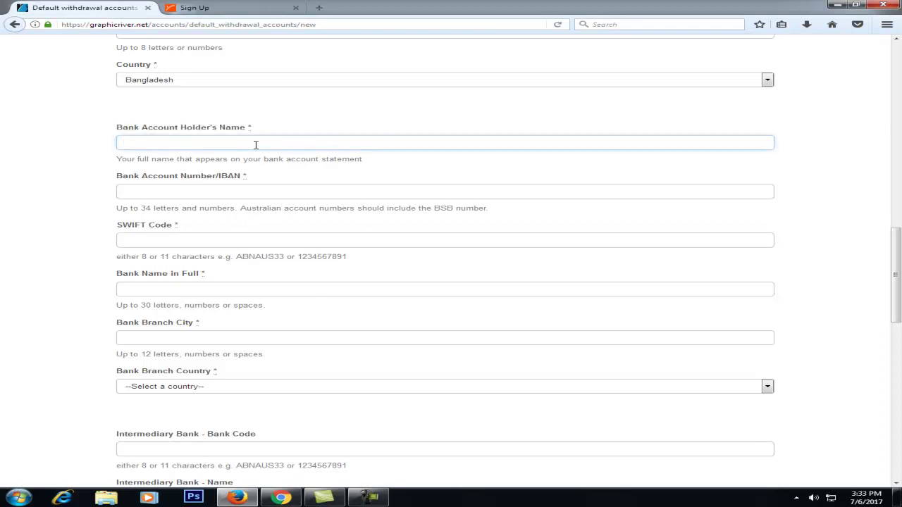
click(145, 194)
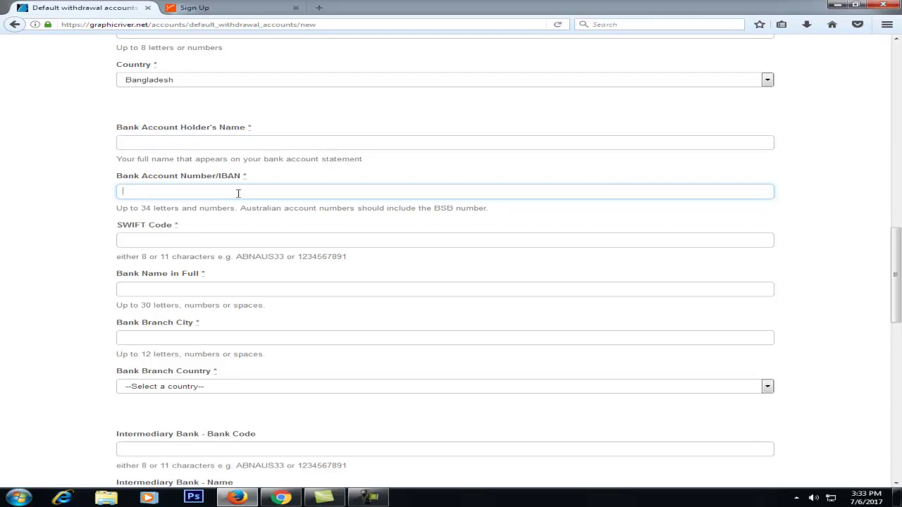
click(164, 240)
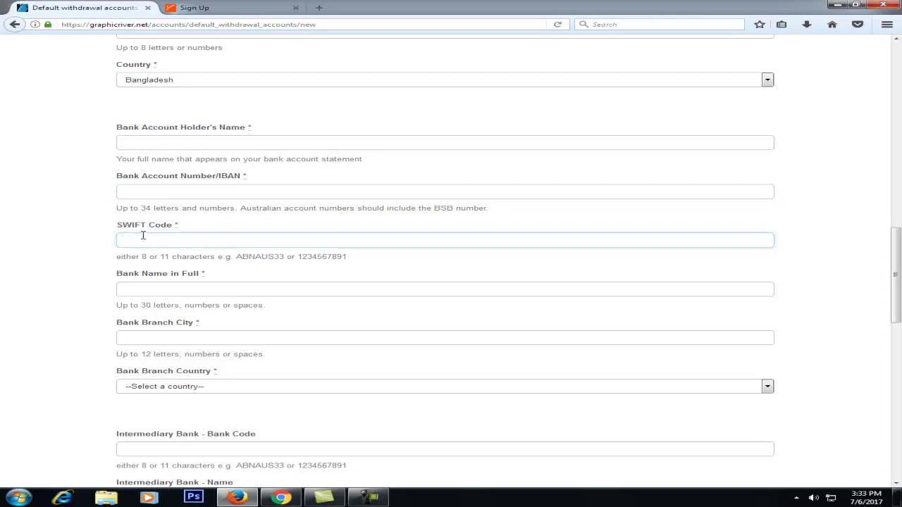
drag(120, 224, 196, 225)
click(119, 224)
double_click(131, 224)
click(193, 227)
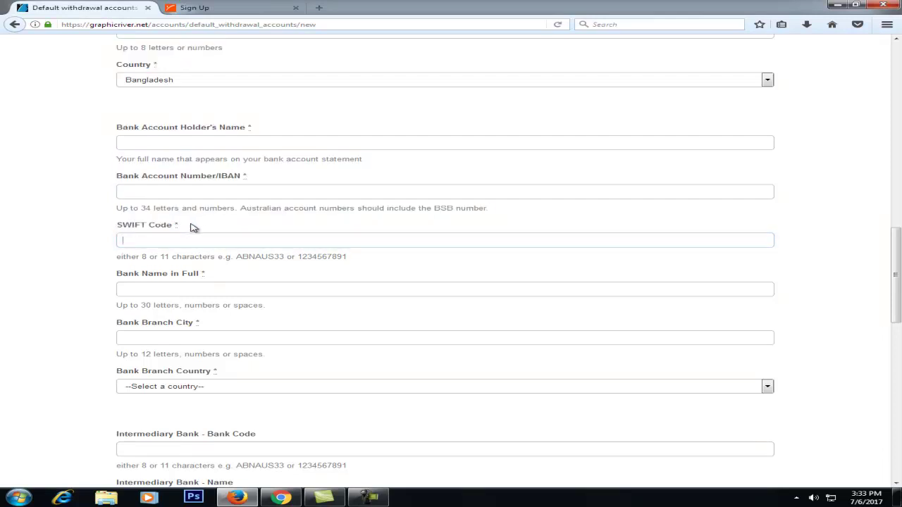
drag(120, 226, 188, 225)
click(171, 233)
click(172, 233)
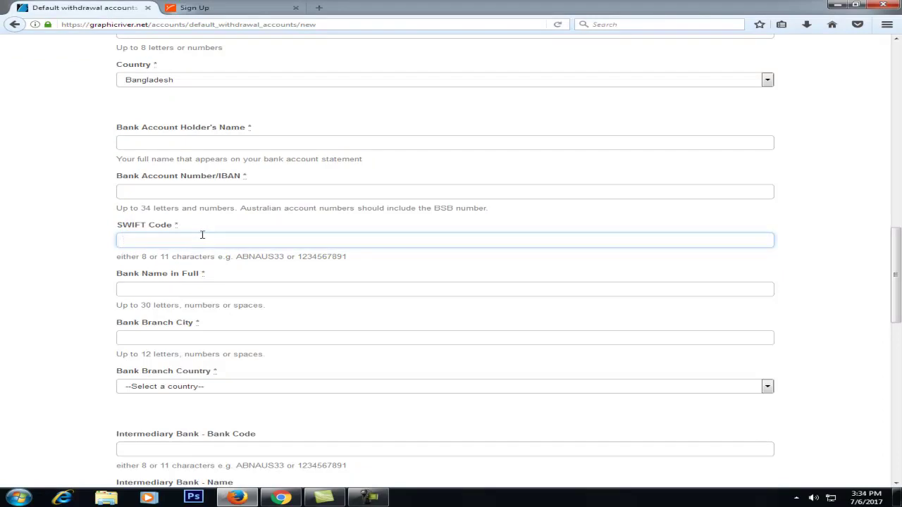
drag(102, 227, 181, 228)
click(171, 225)
- Move through the Bank Name in Full and Bank Branch City fields
click(148, 290)
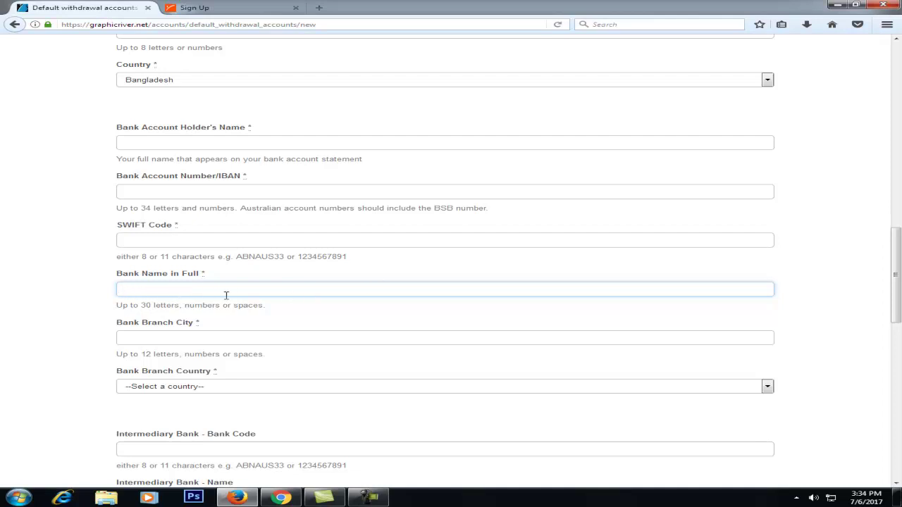
click(144, 343)
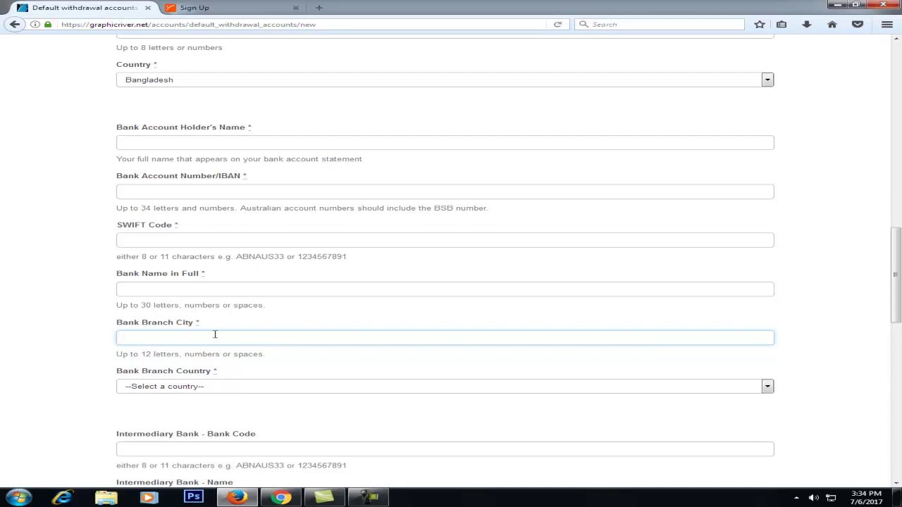
scroll(215, 335, down, 3)
- Set Bank Branch Country to Bangladesh and glance at the fee notice below
click(274, 161)
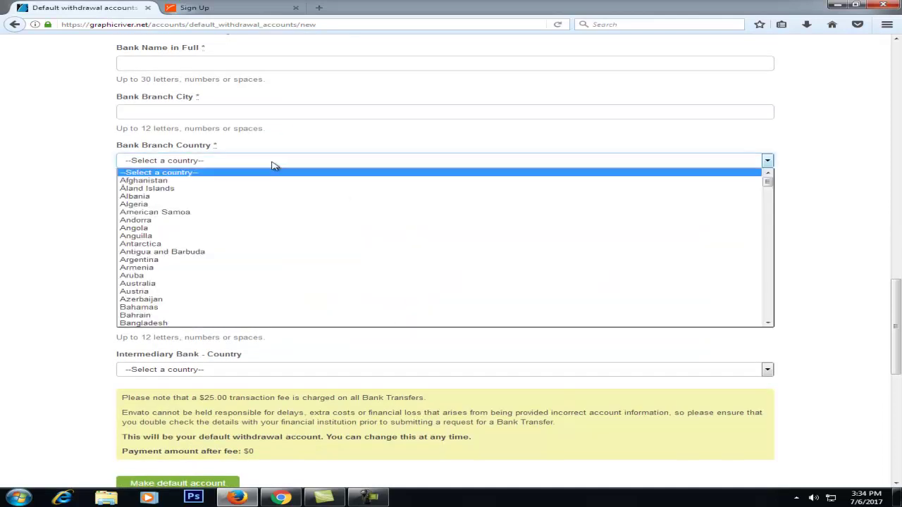
click(171, 323)
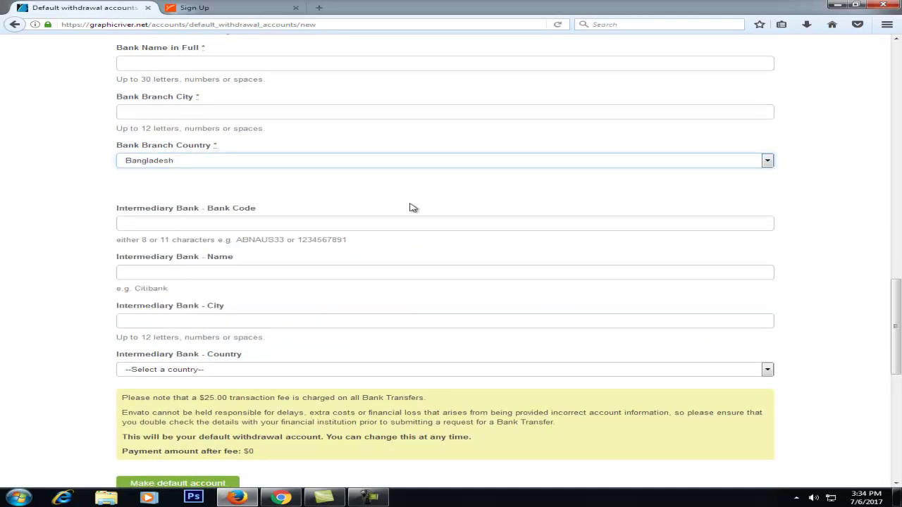
click(125, 188)
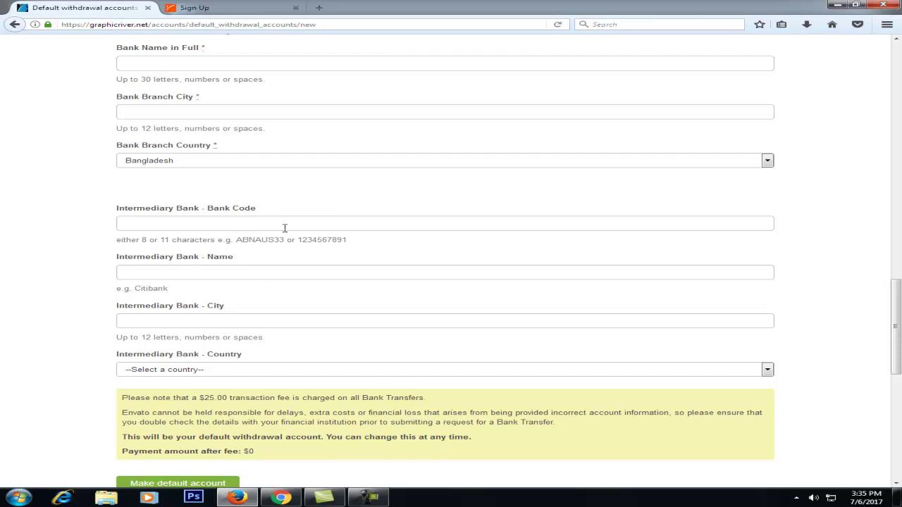
scroll(281, 305, down, 3)
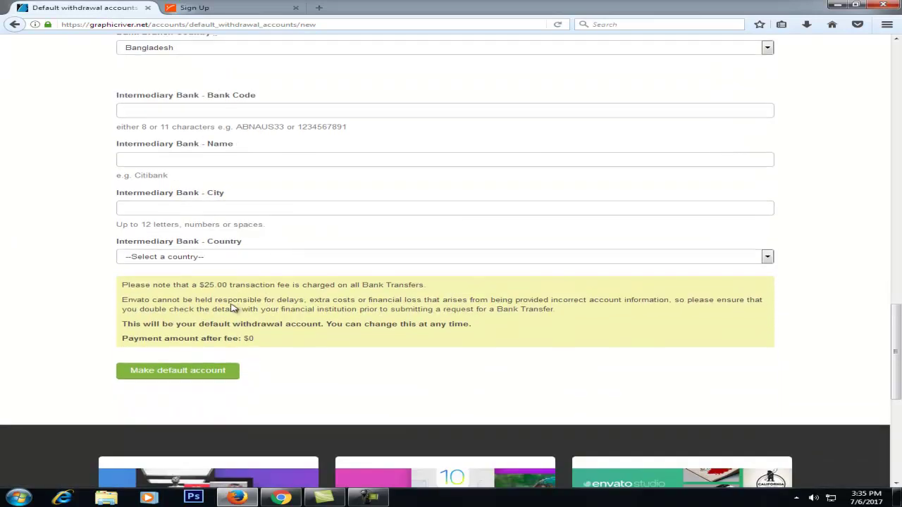
scroll(582, 263, up, 15)
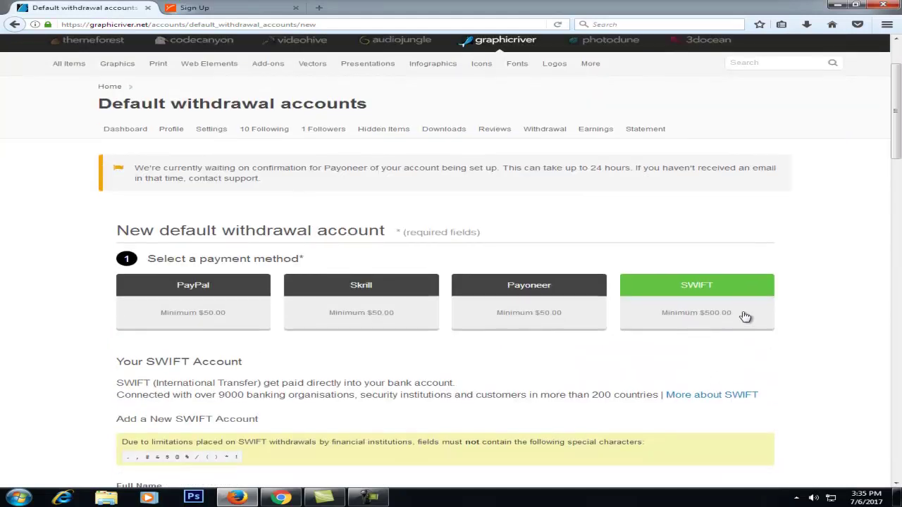
- Highlight the $25.00 bank-transfer fee in the SWIFT fee notice
drag(890, 148, 896, 434)
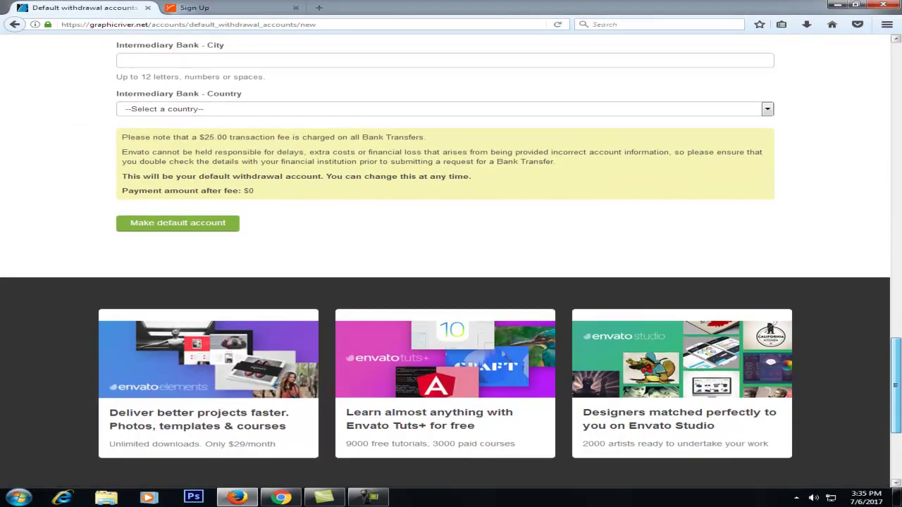
drag(200, 138, 281, 135)
click(256, 157)
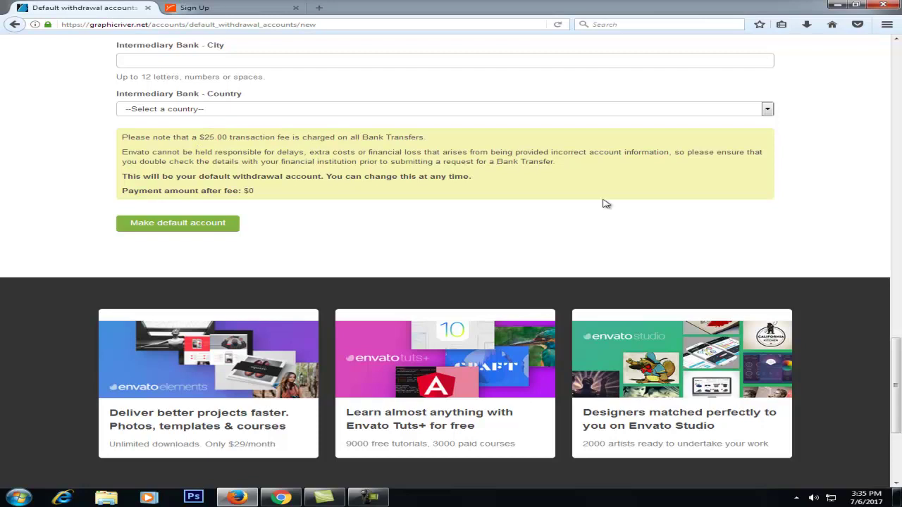
mouse_move(204, 137)
mouse_down()
mouse_move(229, 137)
mouse_move(208, 139)
mouse_up()
- Switch the payment method back to Skrill
drag(893, 376, 893, 67)
click(384, 405)
scroll(397, 402, down, 3)
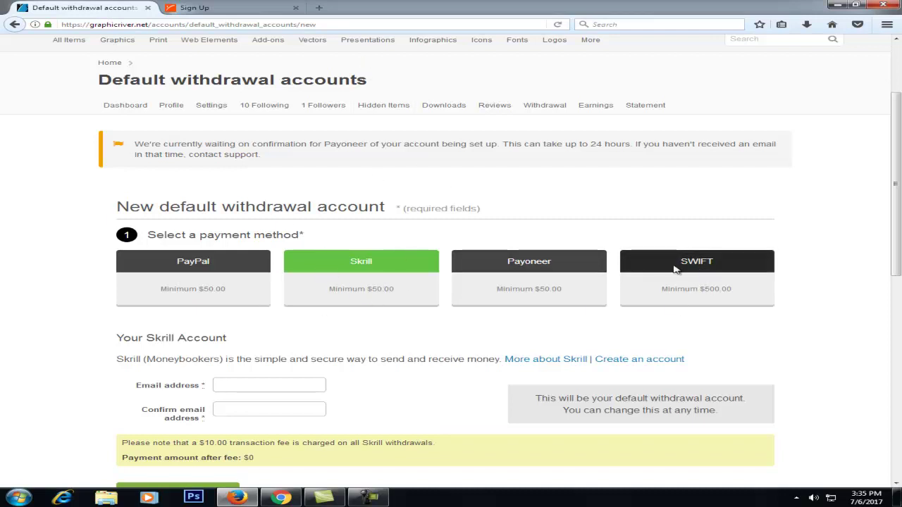
click(318, 8)
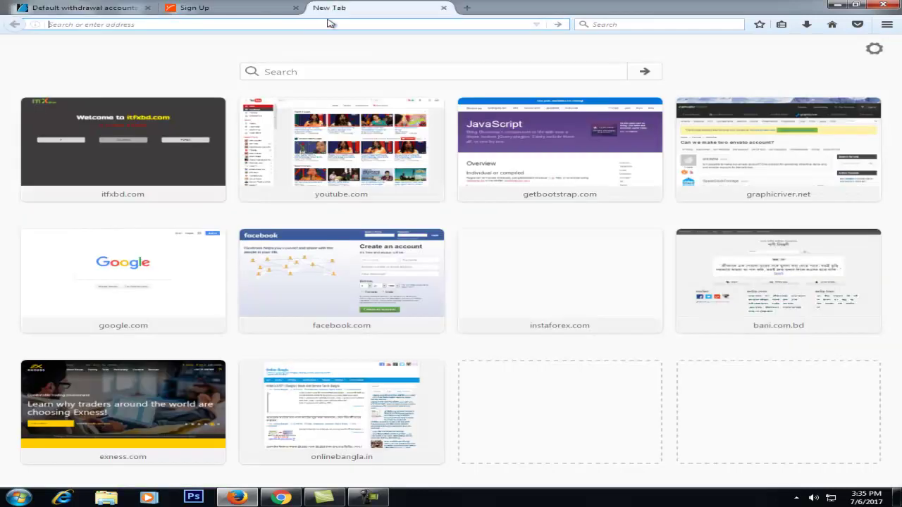
text(www.skrill.com)
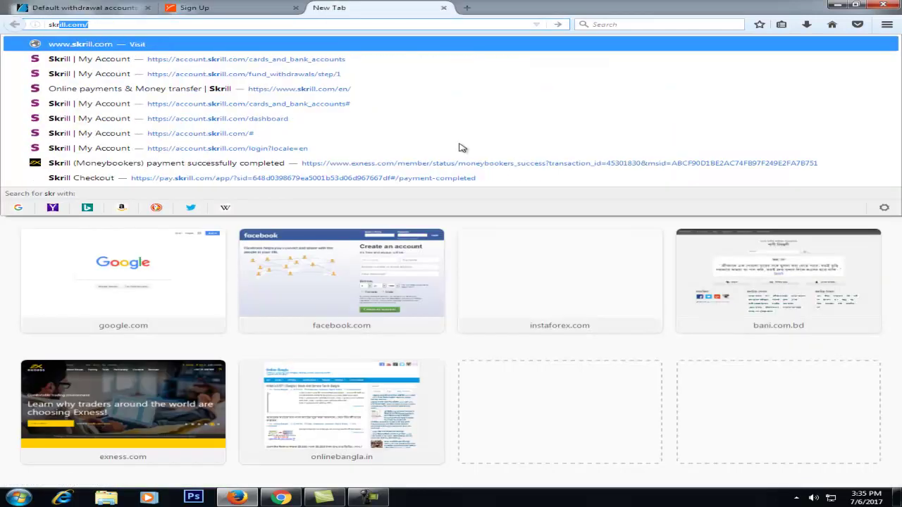
key(Return)
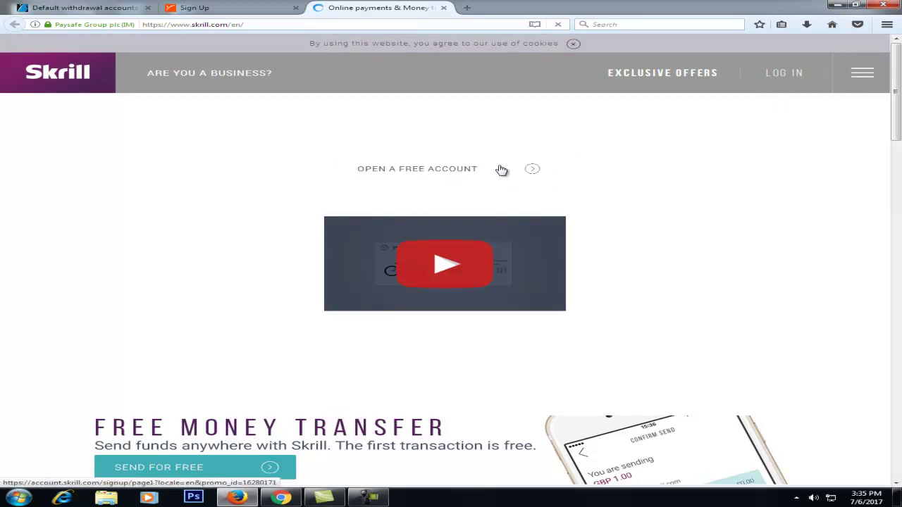
- Log in to Skrill with the account email and password, declining to save the login
click(784, 90)
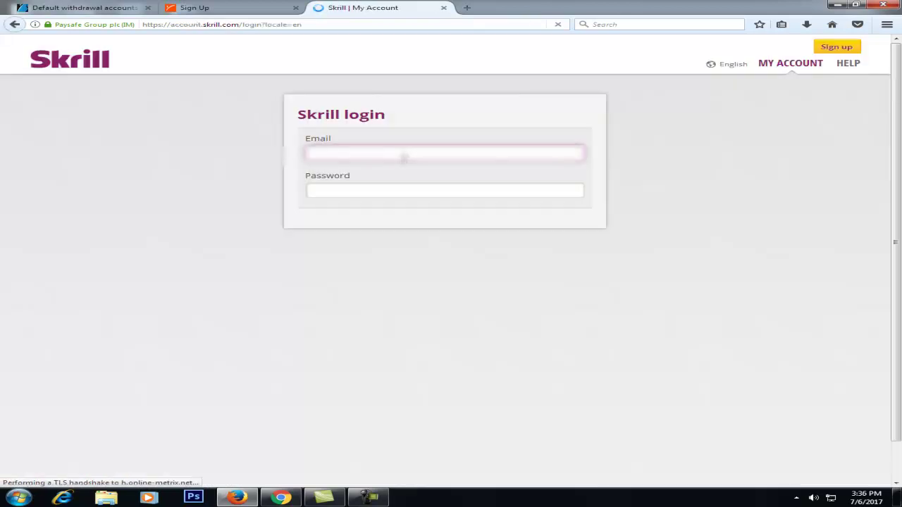
text(skrill)
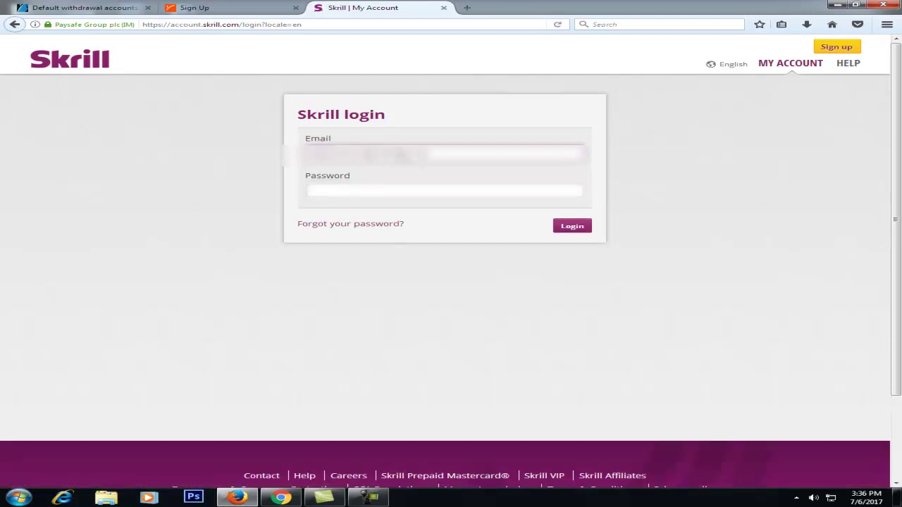
key(Tab)
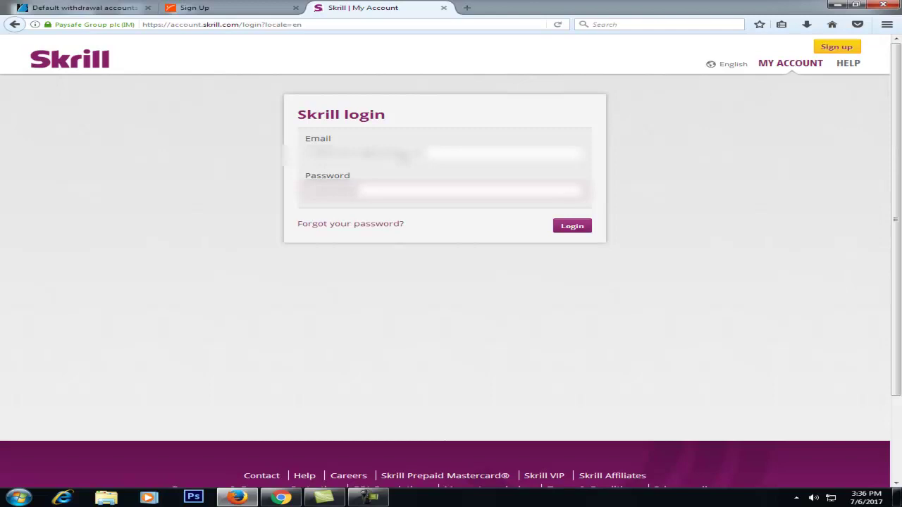
key(BackSpace)
key(Return)
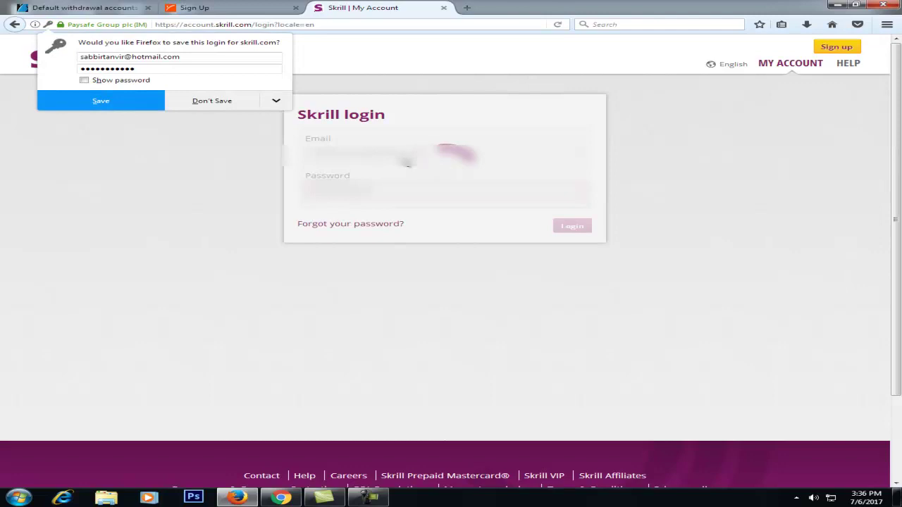
click(228, 105)
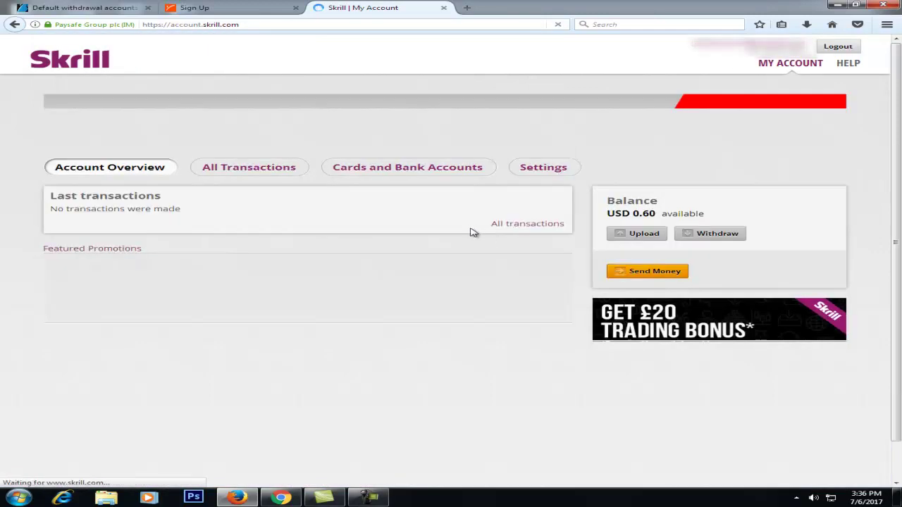
- Open Cards and Bank Accounts and review the primary linked bank account
scroll(472, 232, down, 1)
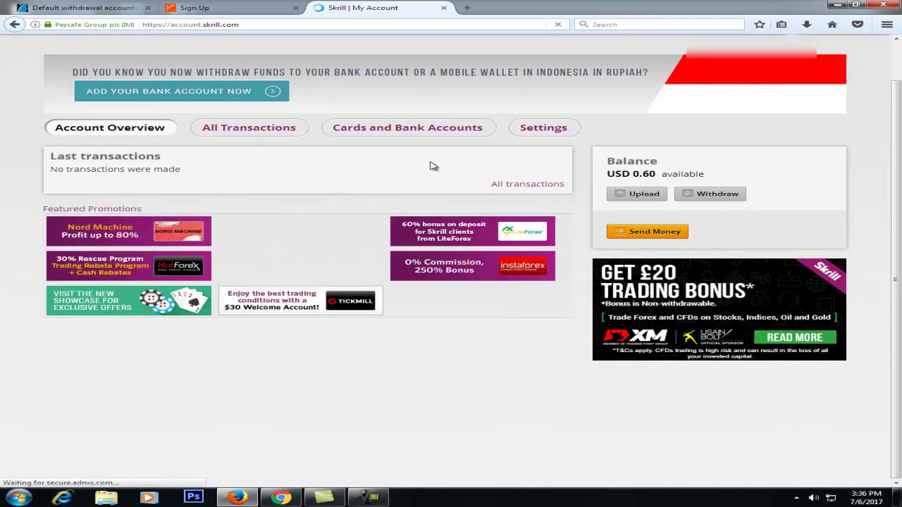
scroll(308, 173, up, 1)
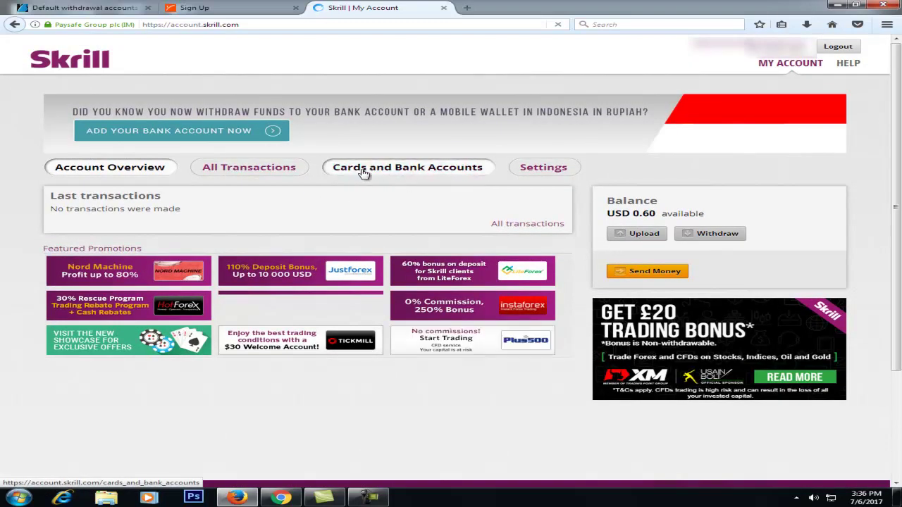
click(456, 173)
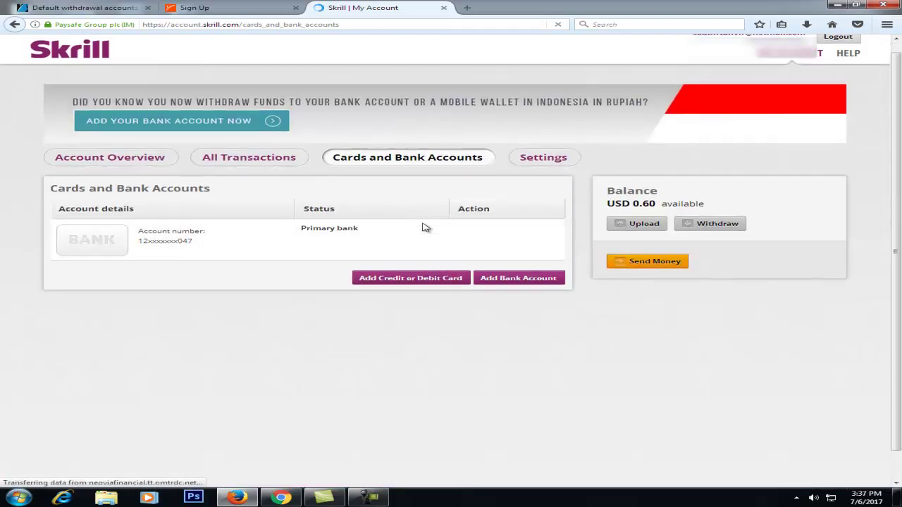
scroll(423, 227, down, 3)
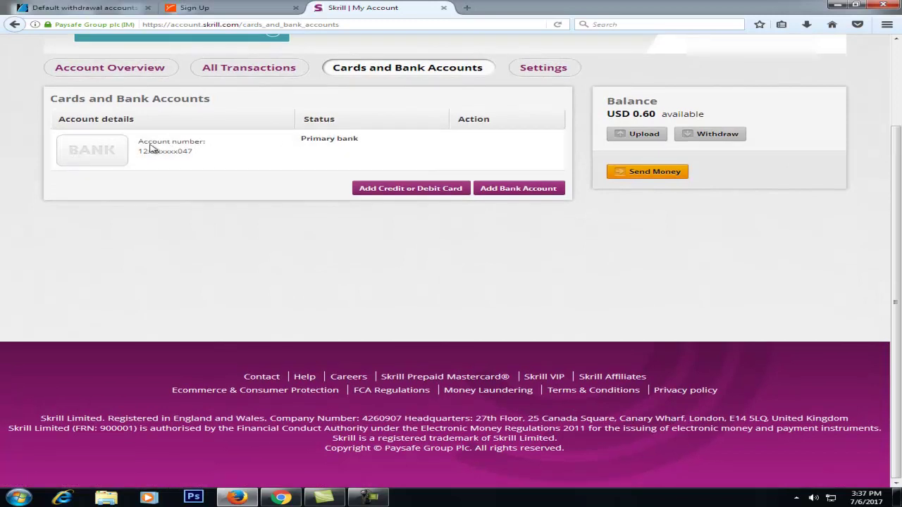
drag(138, 151, 186, 152)
click(251, 145)
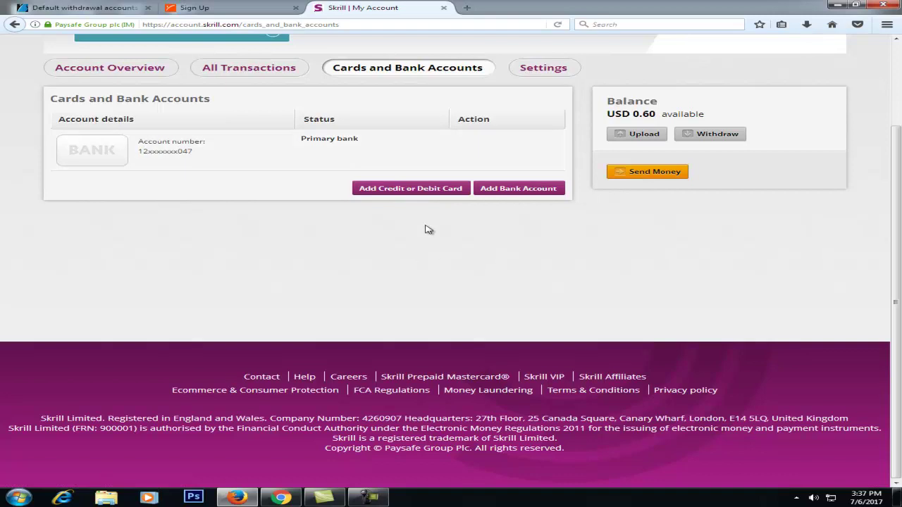
- Open Skrill's Add Card form and close it without entering a card
click(421, 191)
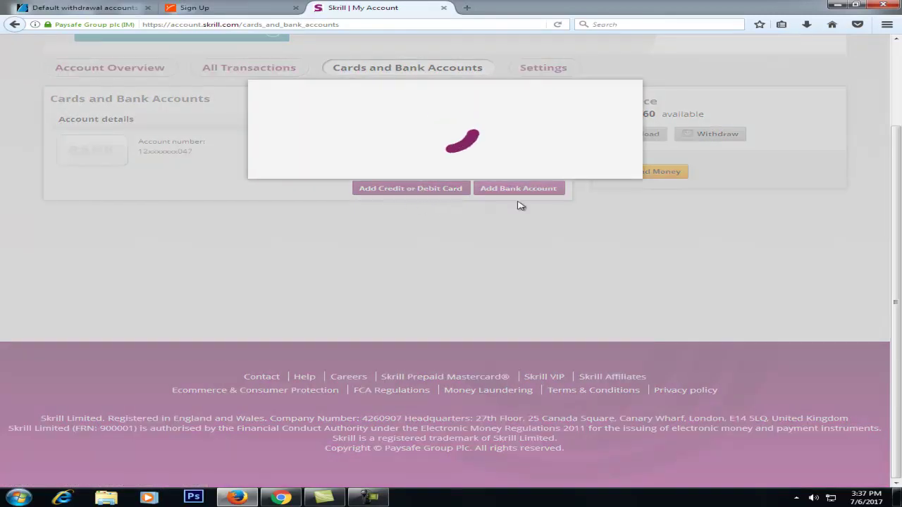
click(328, 170)
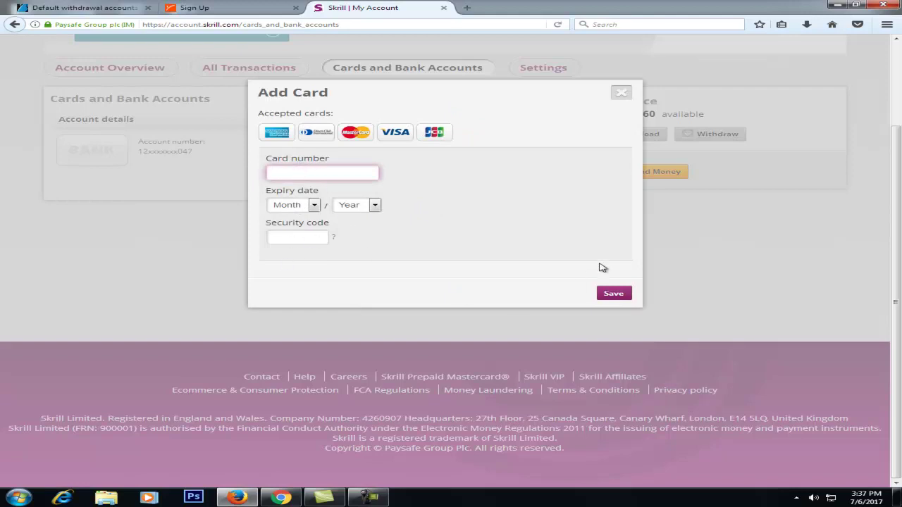
click(623, 93)
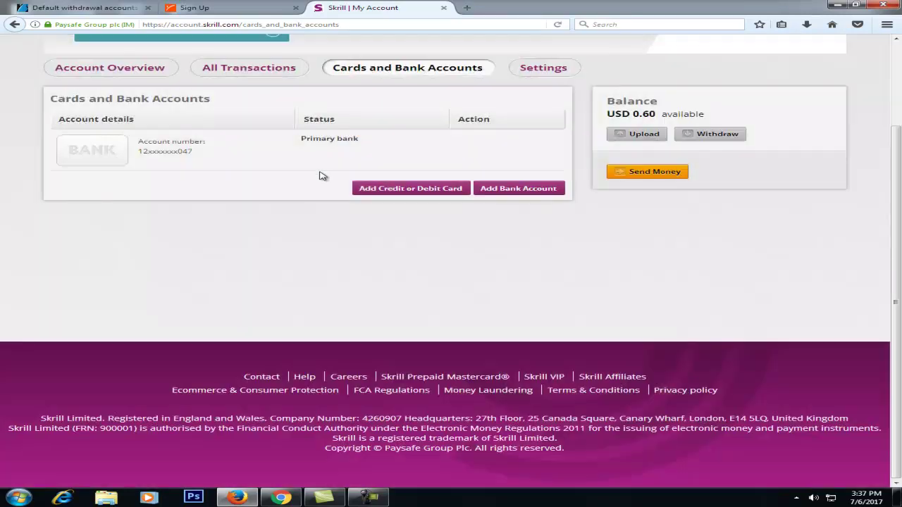
- Open the Add Bank Account form, look through the Bank list, and cancel without adding anything
click(493, 190)
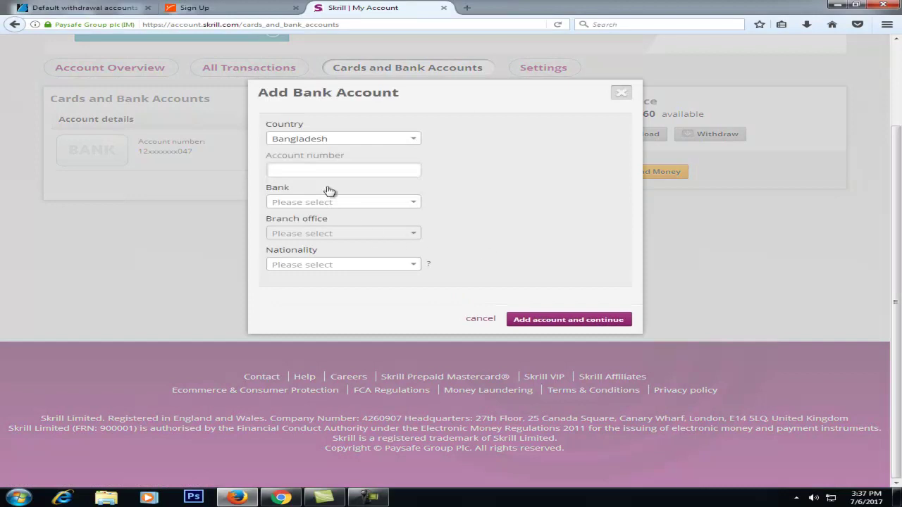
click(319, 170)
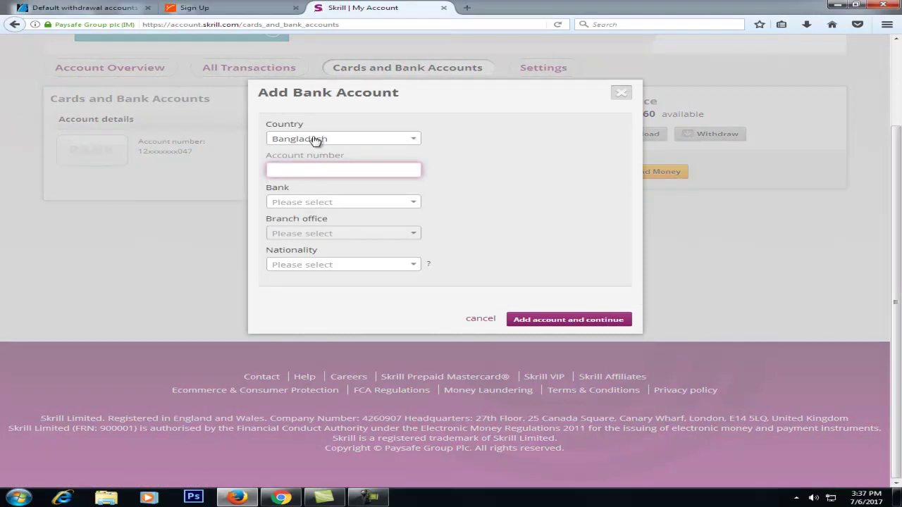
click(299, 202)
click(299, 203)
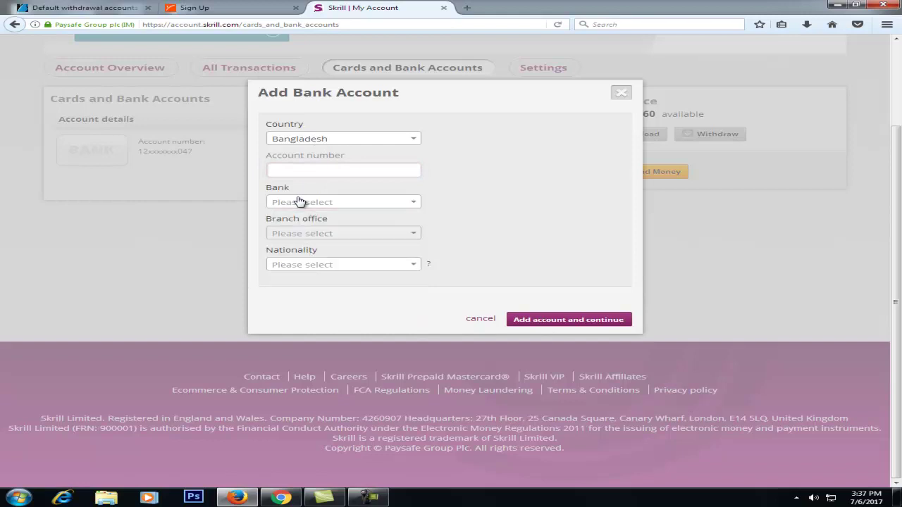
click(478, 319)
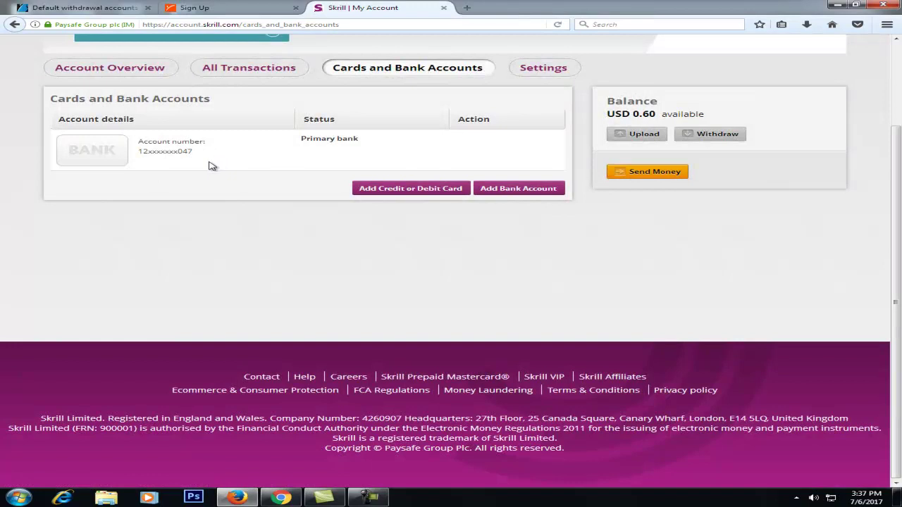
- Open Skrill's Account Settings and check that 2-factor authentication is disabled and the status is Active
click(535, 68)
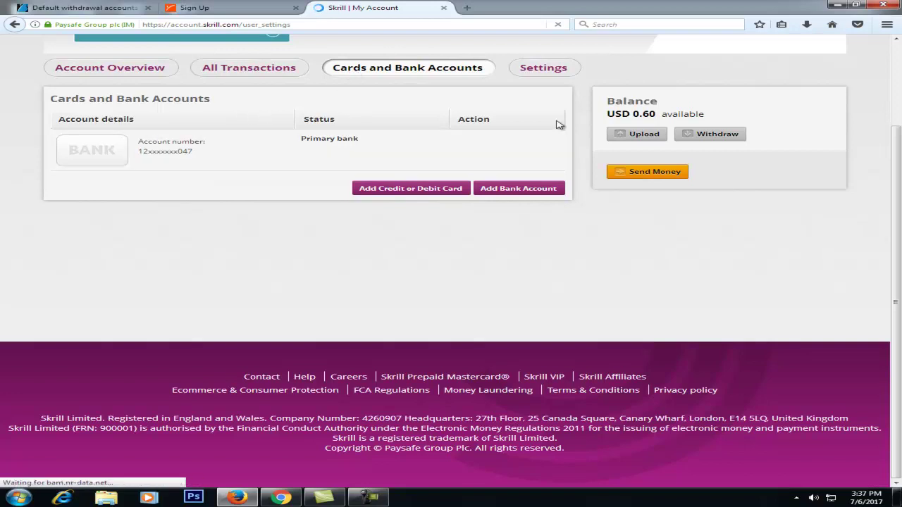
click(562, 68)
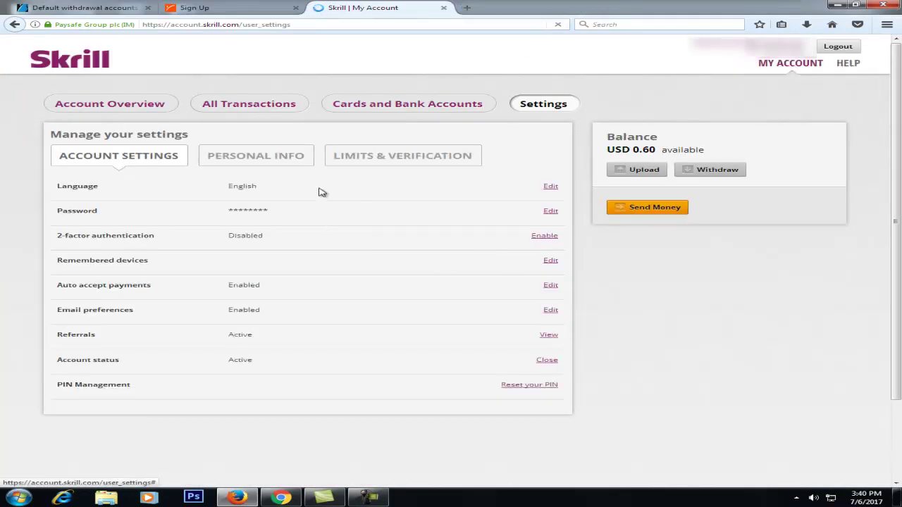
click(558, 104)
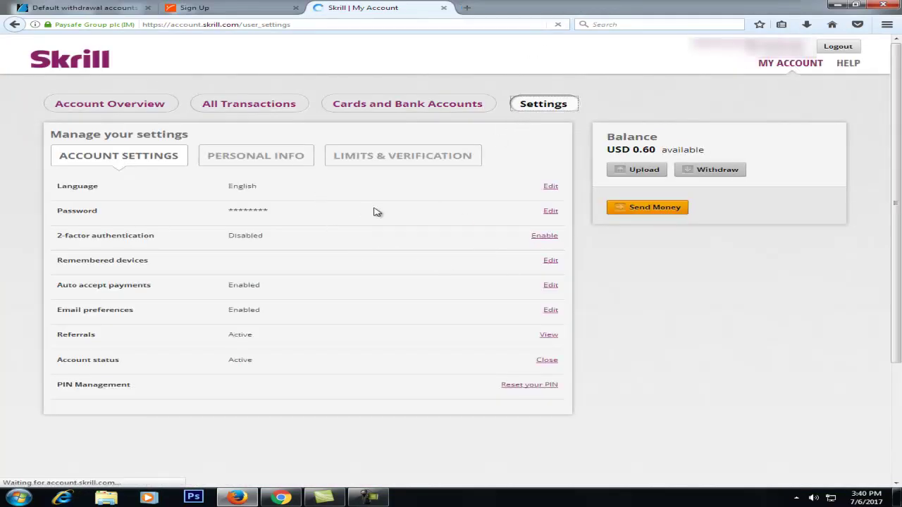
drag(226, 362, 278, 362)
click(268, 362)
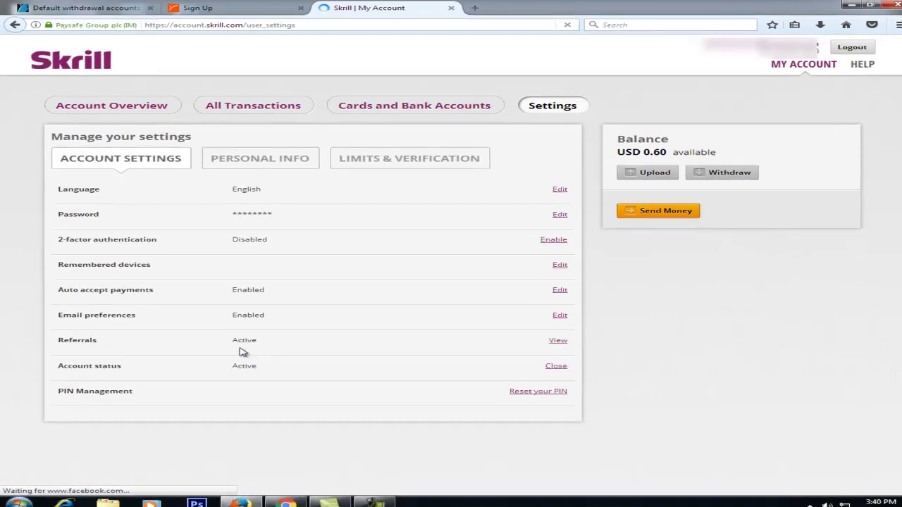
- Check the Verified address under Personal Info, then view Limits & Verification showing NO LIMIT everywhere
click(352, 208)
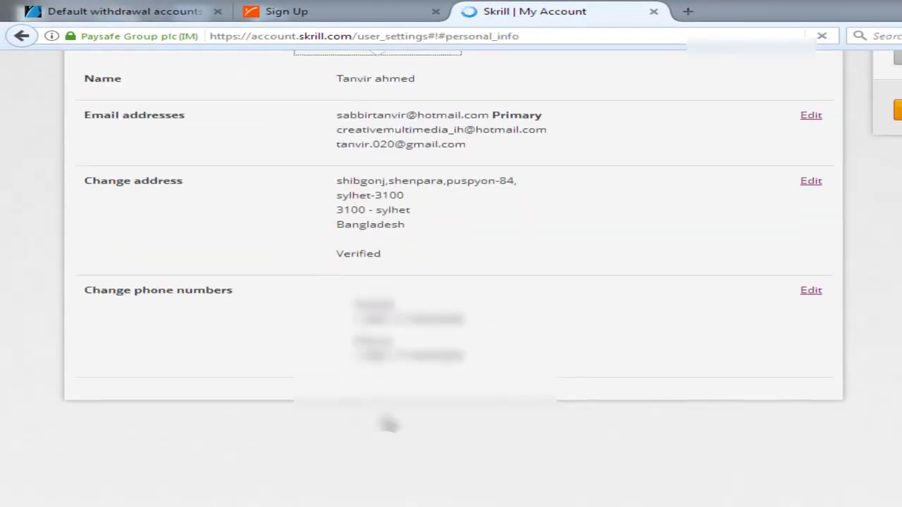
scroll(389, 424, up, 3)
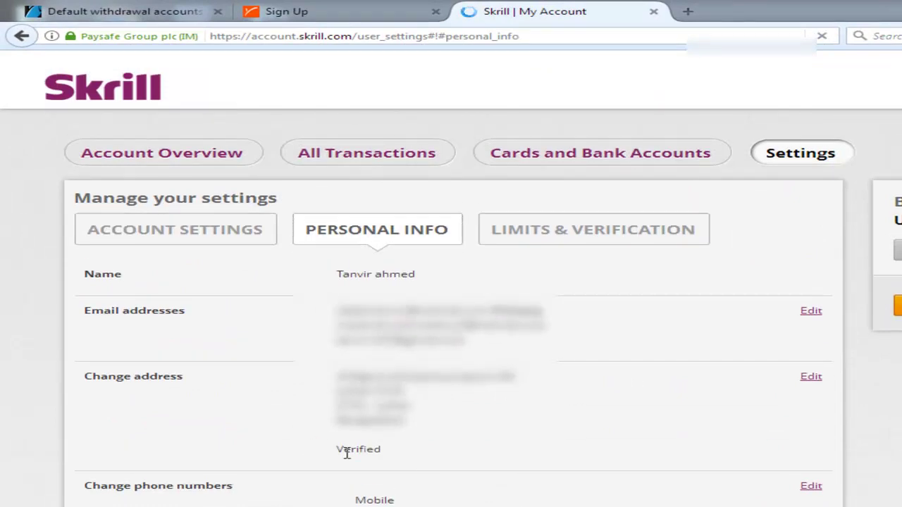
drag(344, 452, 392, 458)
click(392, 458)
drag(322, 451, 360, 449)
click(382, 461)
click(385, 455)
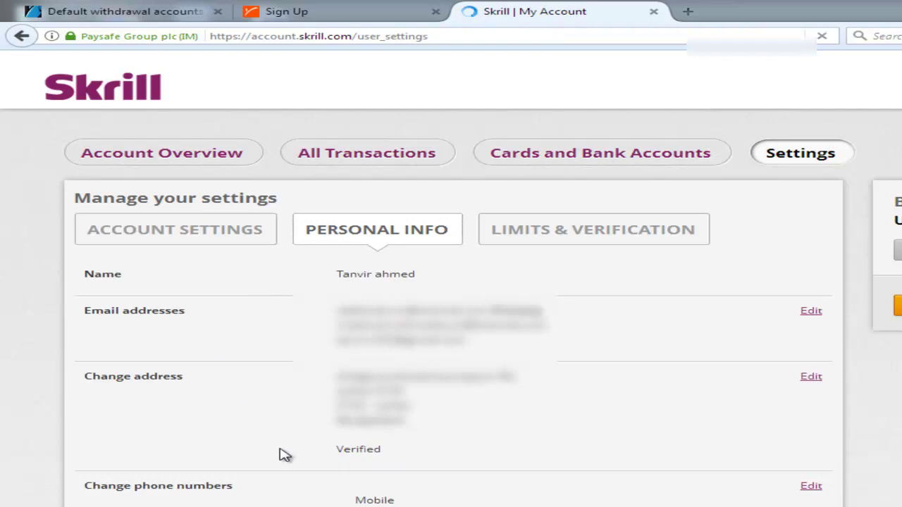
drag(382, 455, 363, 452)
click(357, 449)
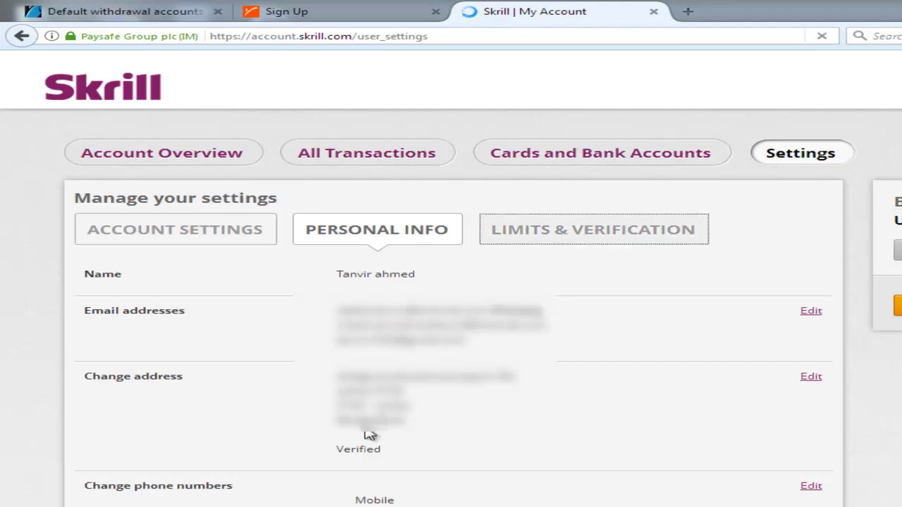
drag(343, 448, 369, 448)
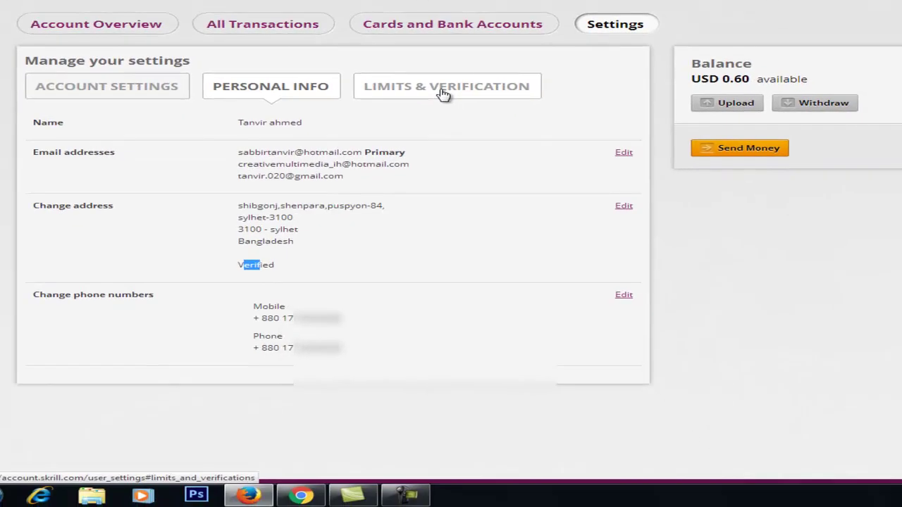
click(589, 238)
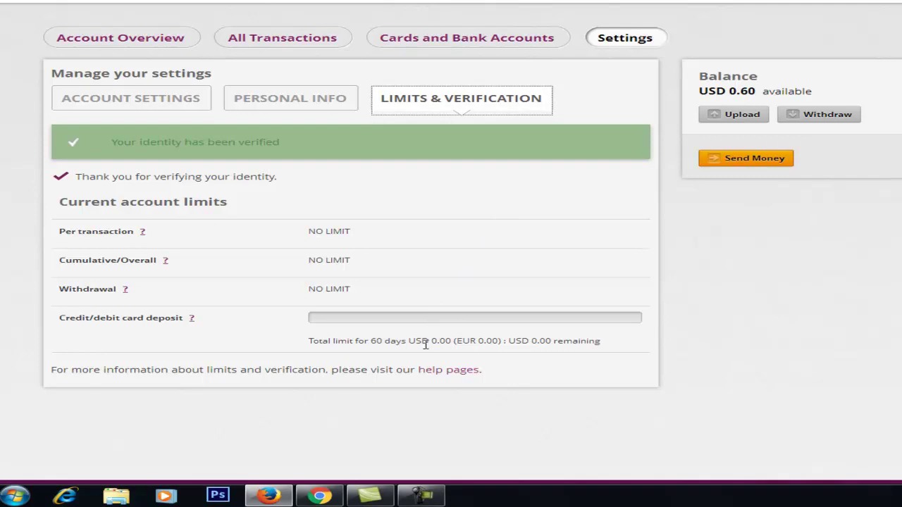
drag(426, 341, 526, 340)
click(559, 340)
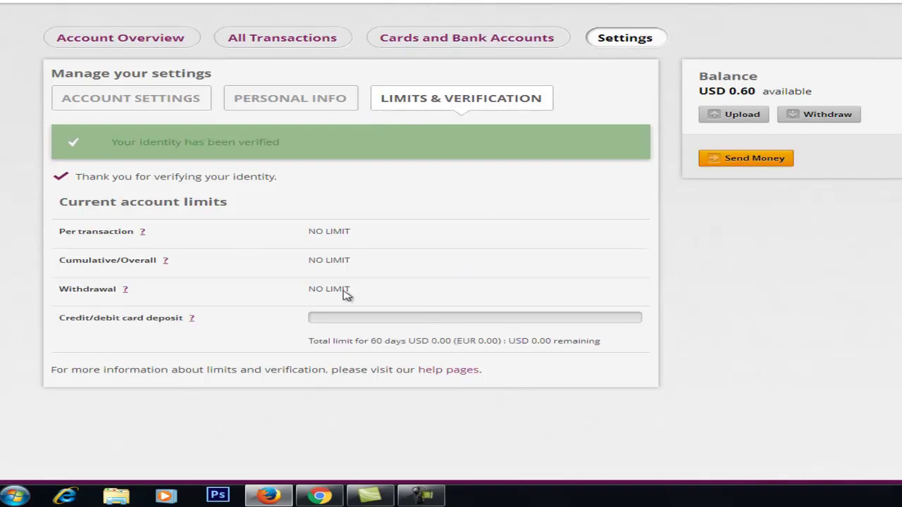
triple_click(312, 241)
triple_click(317, 264)
triple_click(312, 293)
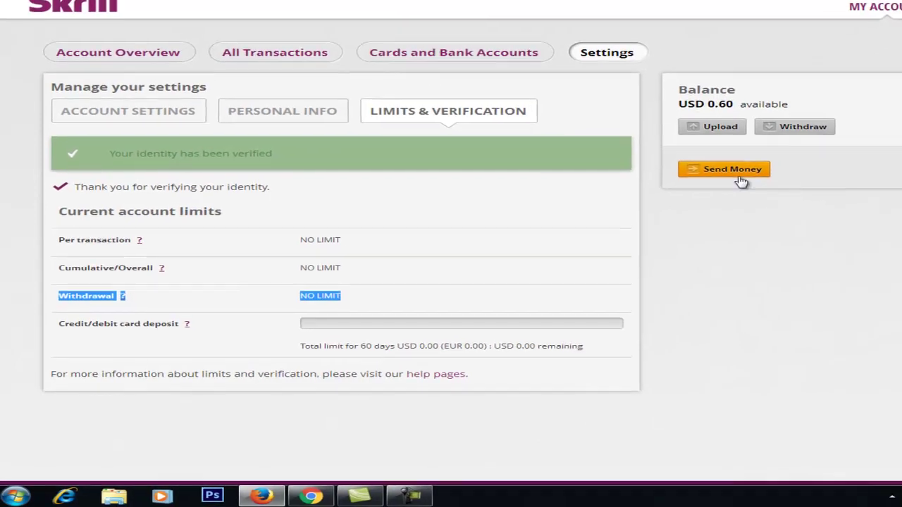
click(85, 4)
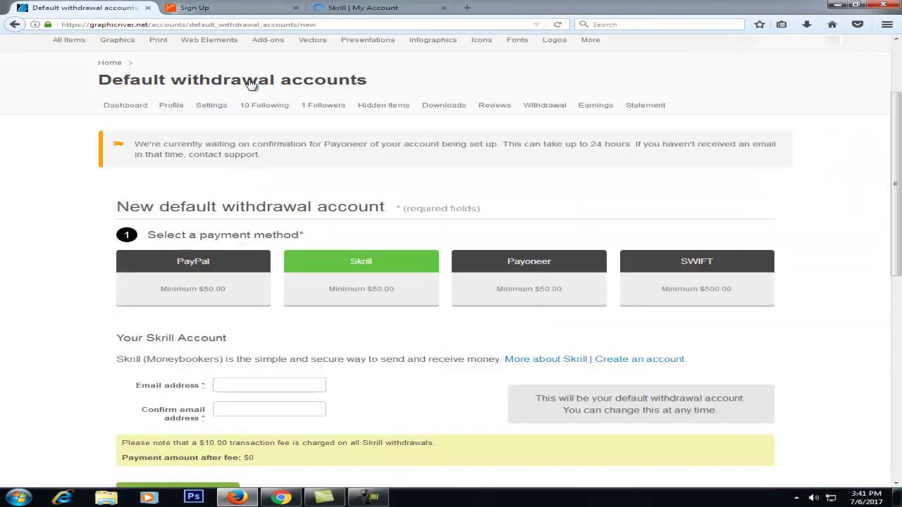
scroll(696, 268, down, 6)
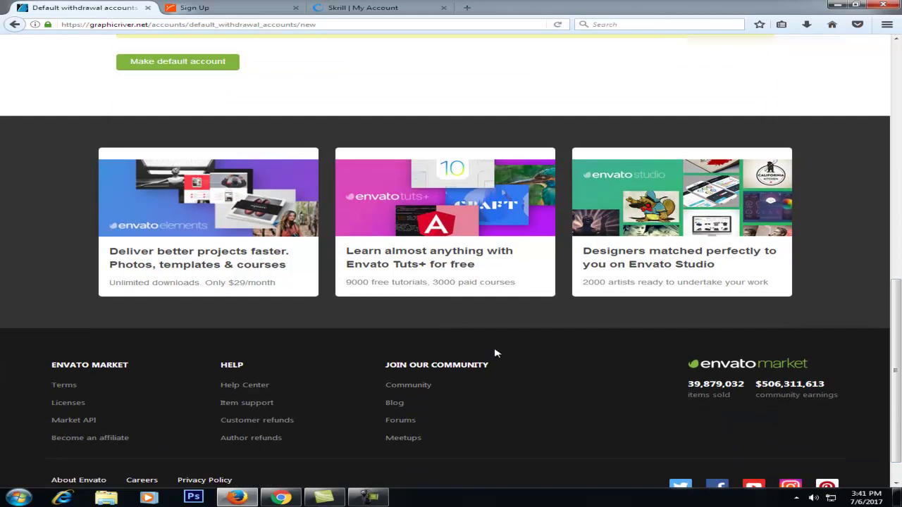
drag(899, 284, 898, 42)
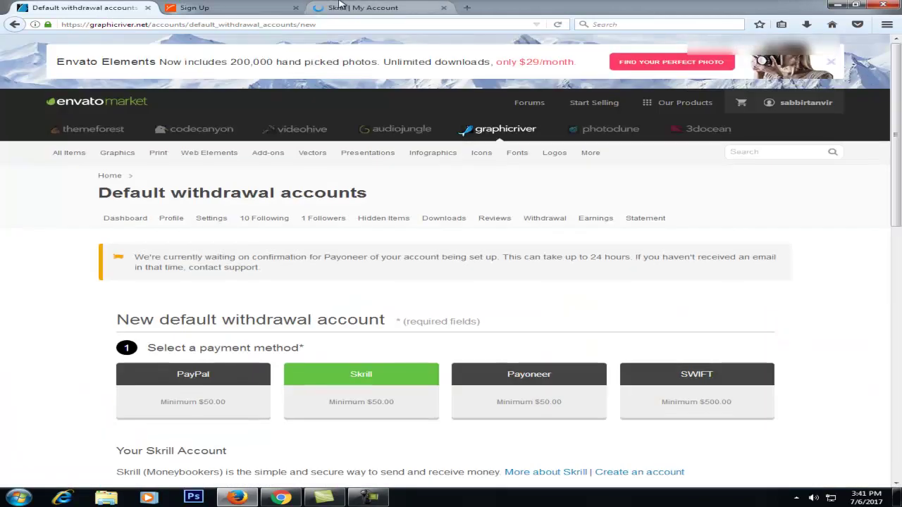
click(363, 7)
- Start a Skrill withdrawal to the linked Dutch-Bangla Bank account by bank transfer
click(713, 170)
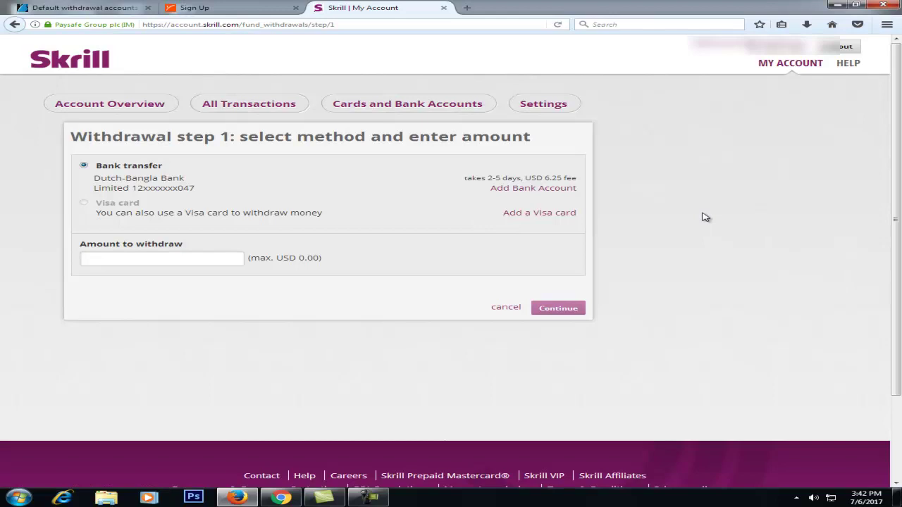
- Close the Payoneer sign-up tab and return to GraphicRiver's withdrawal page at Skrill's empty email fields
click(195, 7)
click(295, 7)
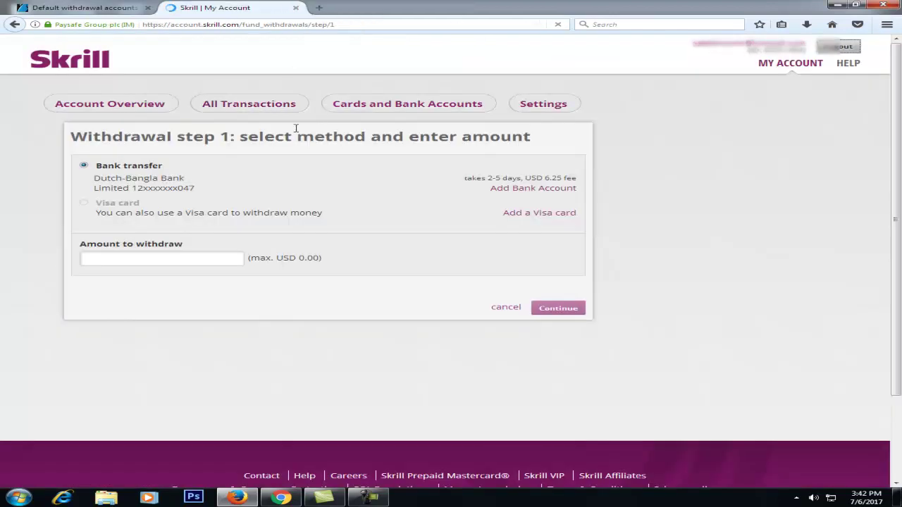
click(84, 7)
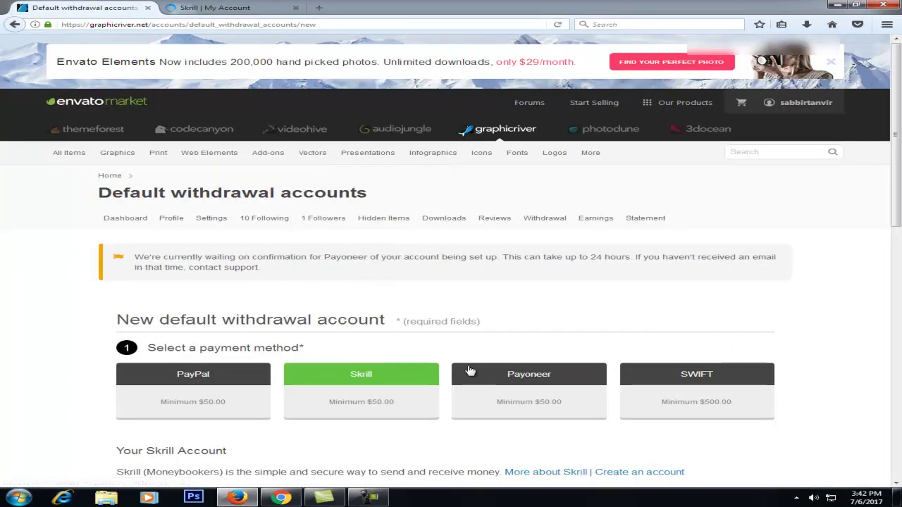
scroll(430, 372, down, 2)
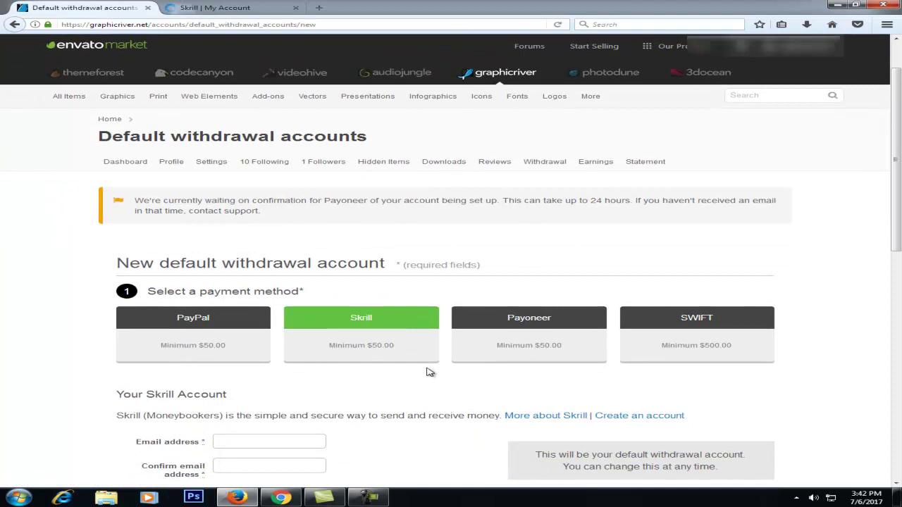